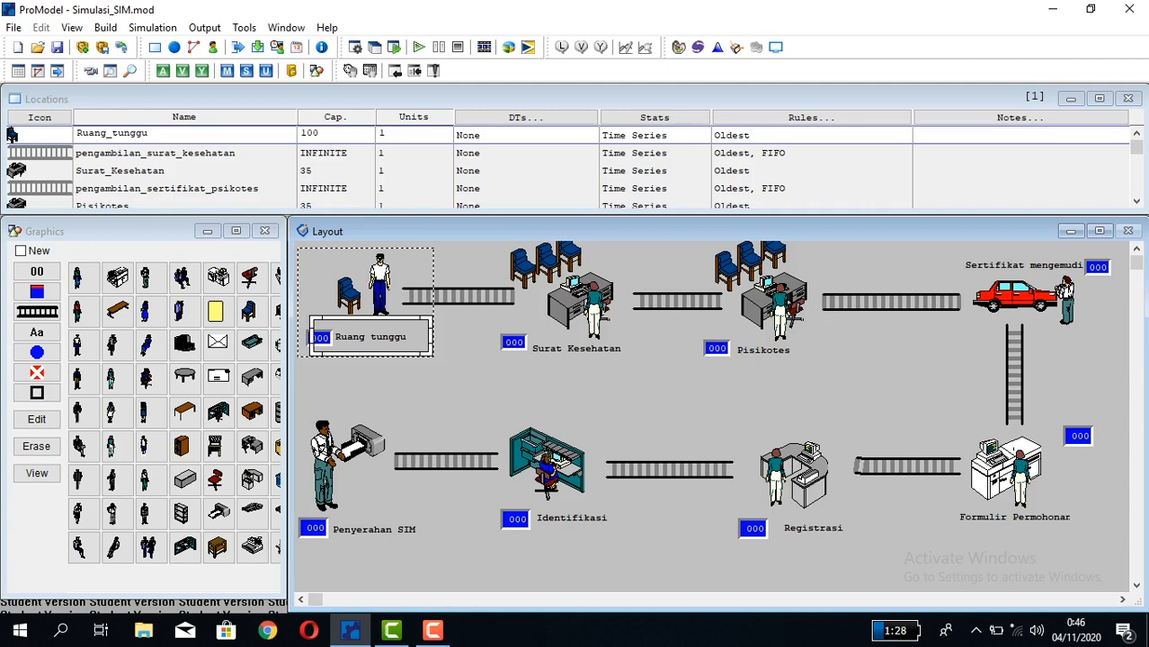
- Inspect the Ruang_tunggu location's person, chair and counter graphics in the layout, along with its name in the Locations table
click(379, 285)
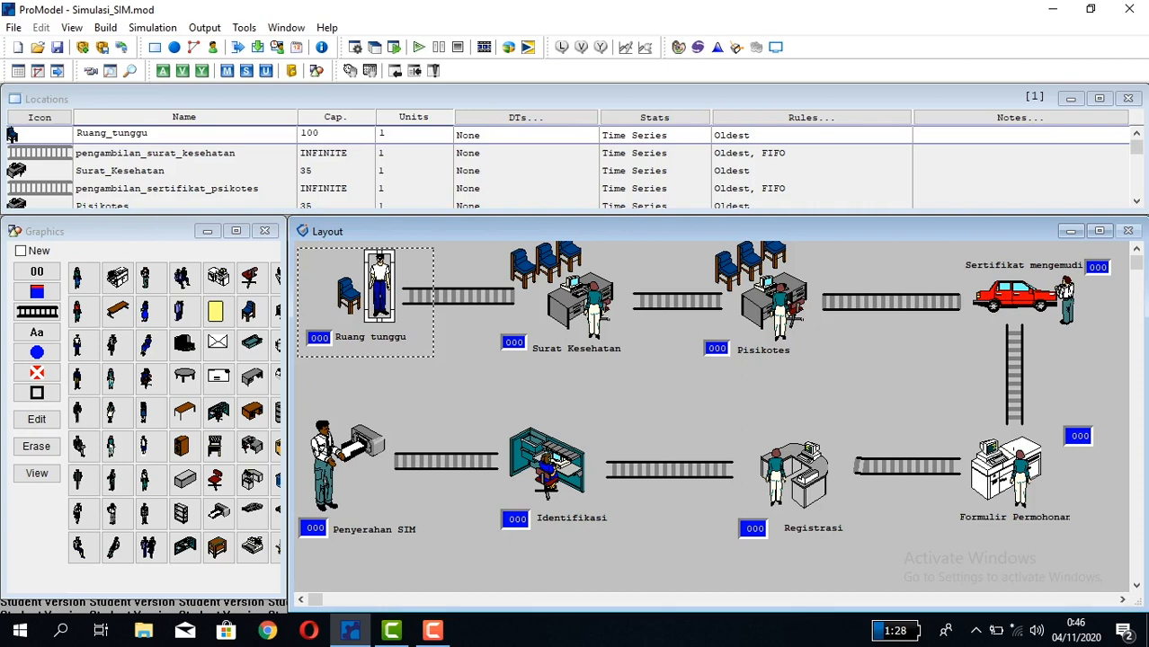
click(349, 296)
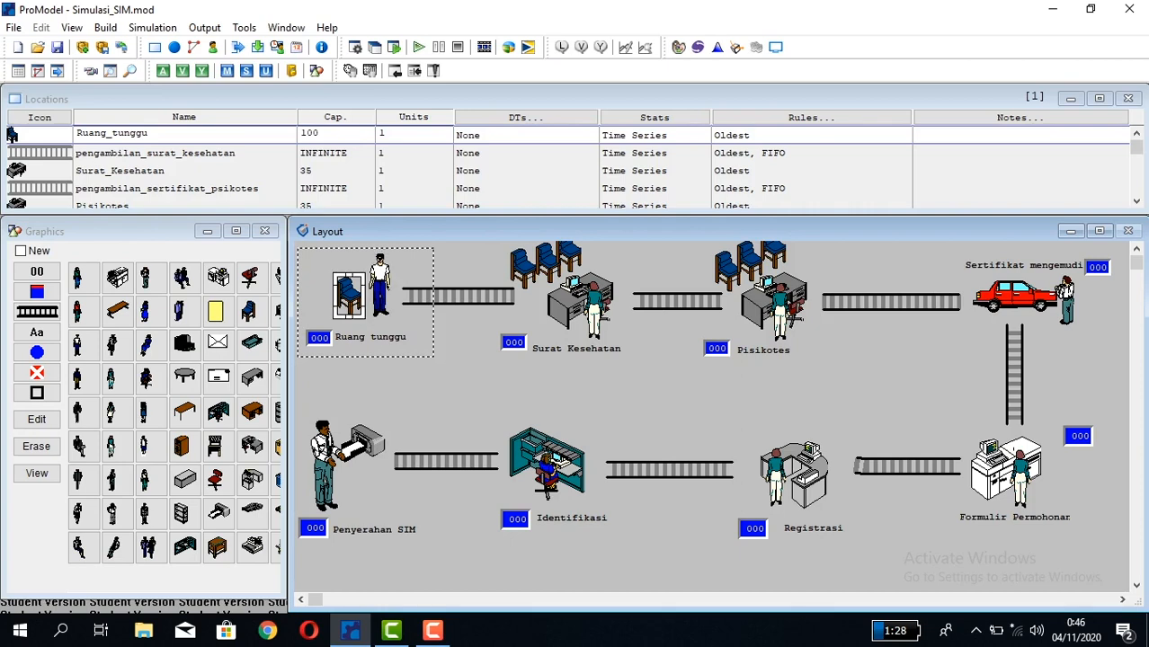
click(379, 286)
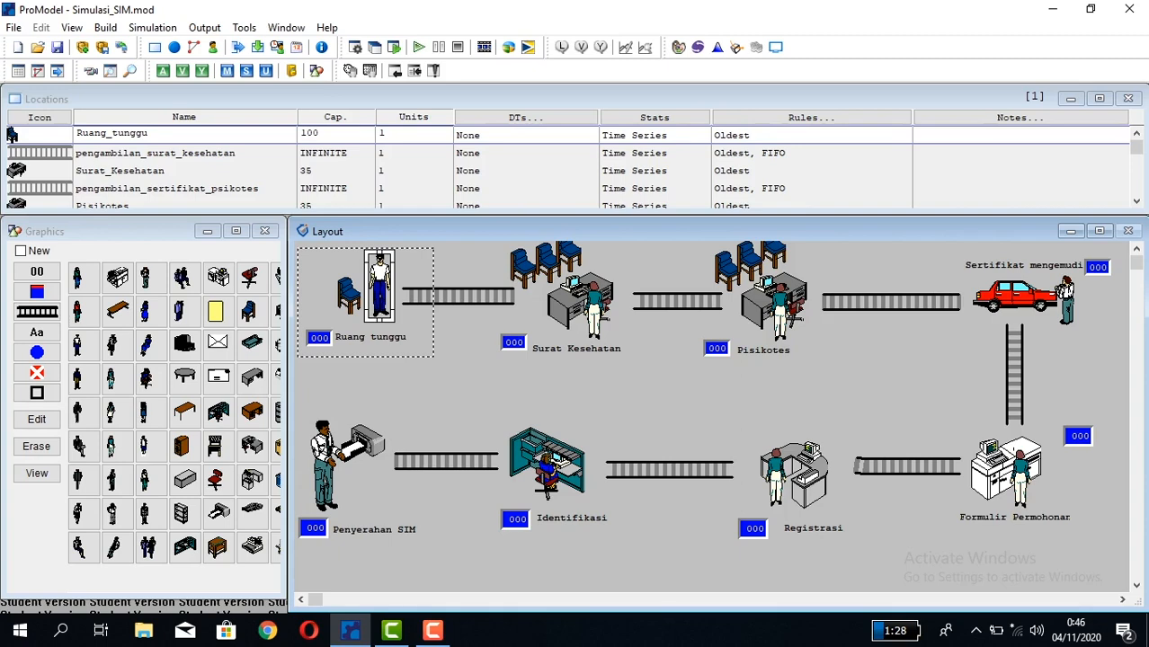
click(320, 339)
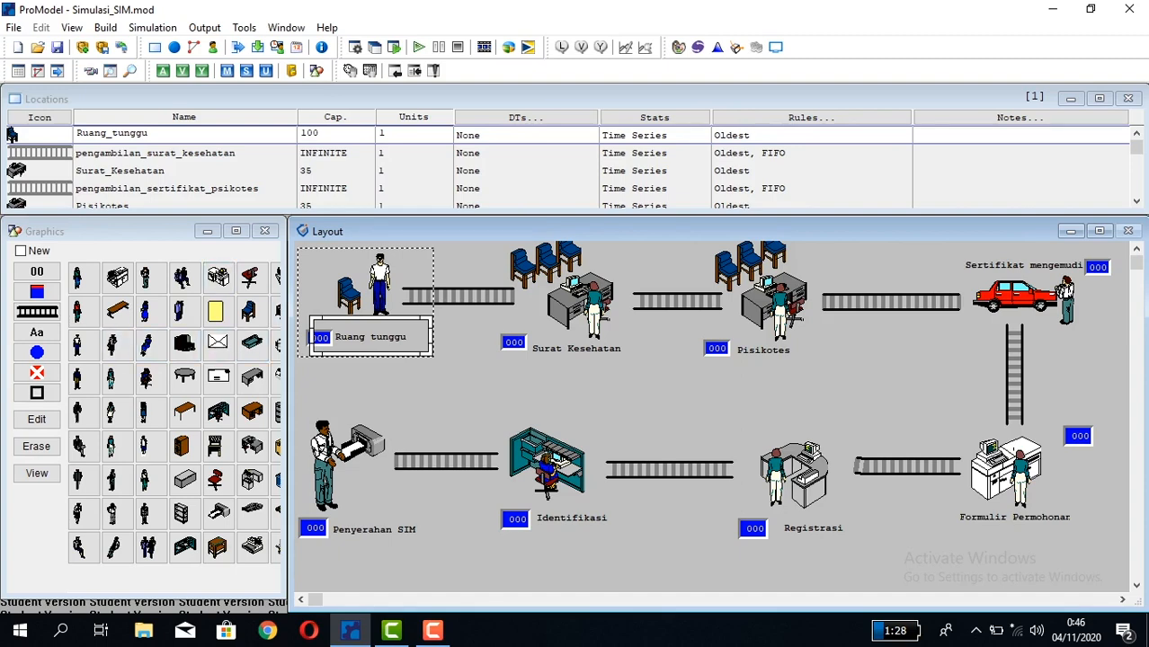
drag(151, 133, 100, 133)
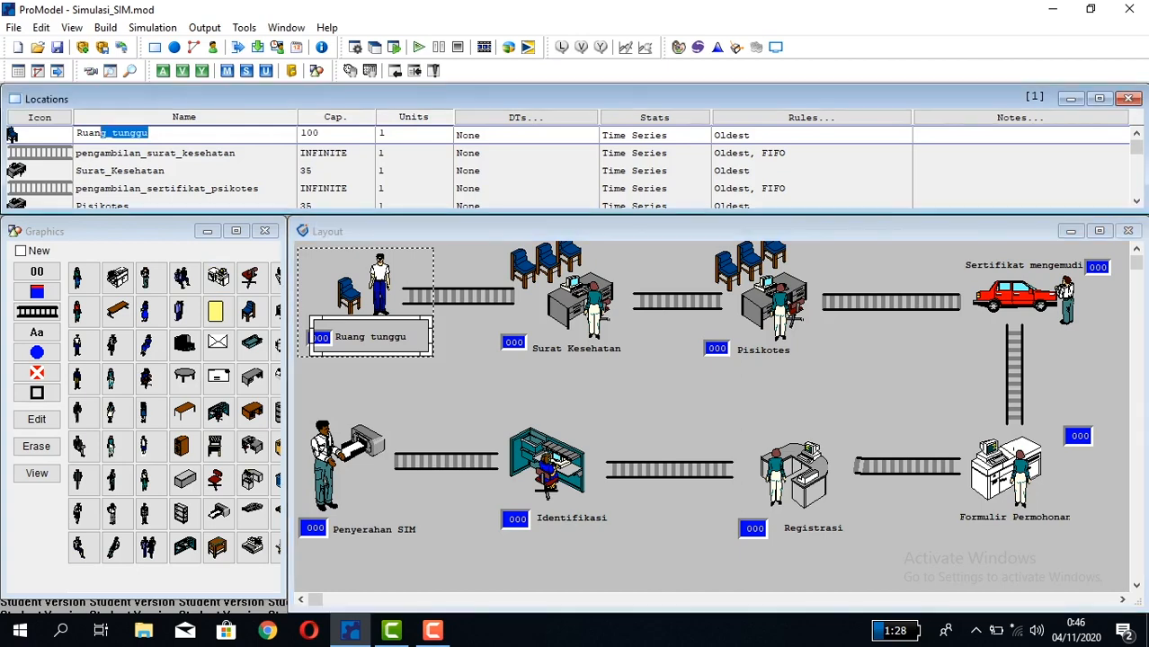
click(151, 134)
click(349, 296)
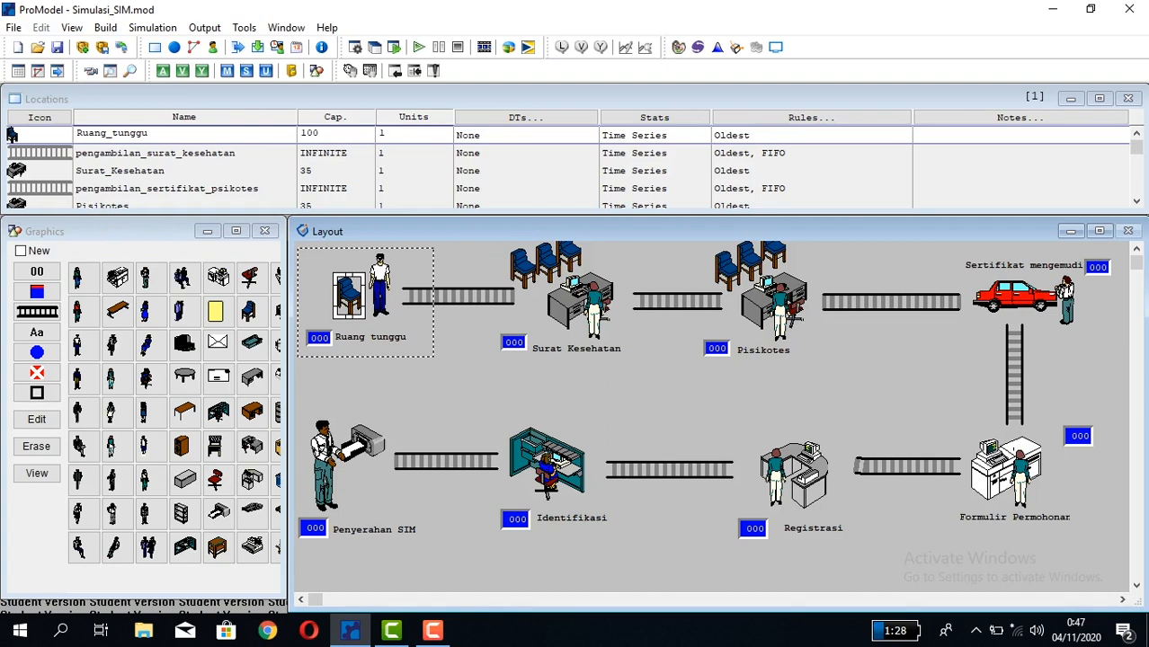
- Compare the names and capacities of the Ruang_tunggu and Surat_Kesehatan locations in the Locations table
key(Down)
key(Down)
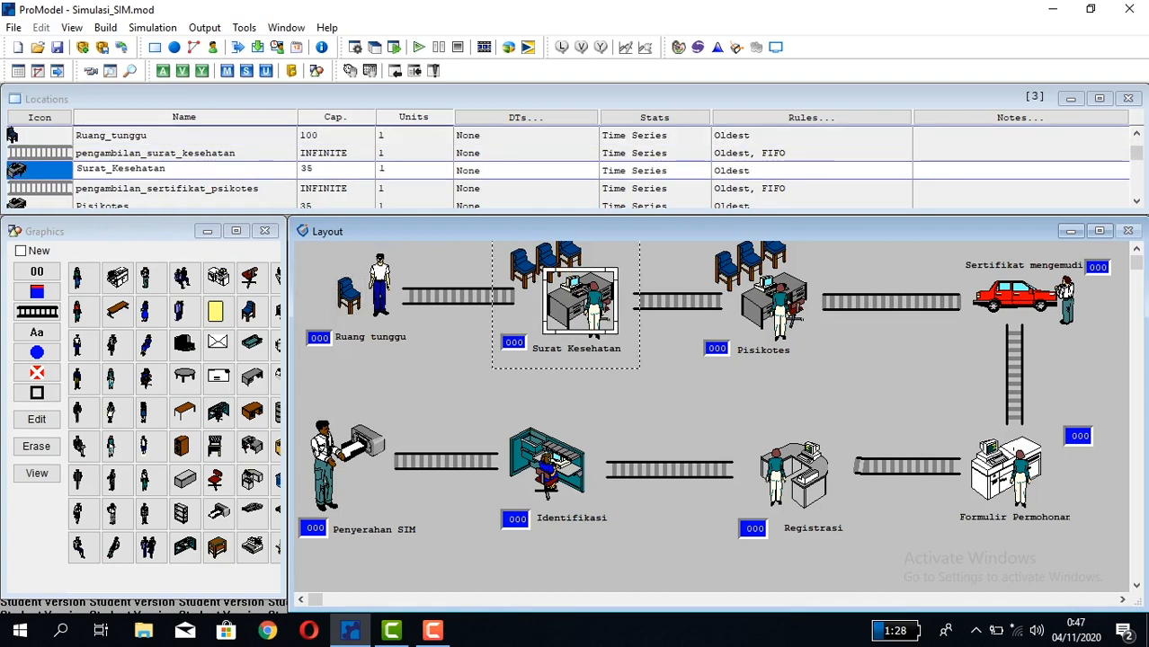
click(169, 170)
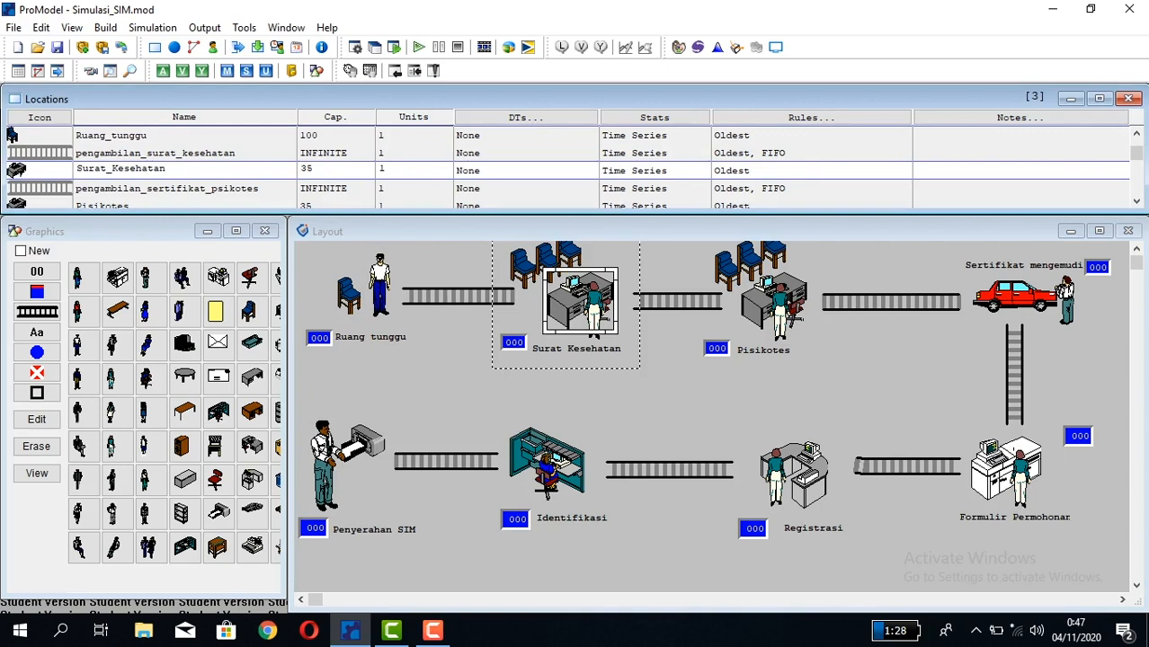
click(121, 135)
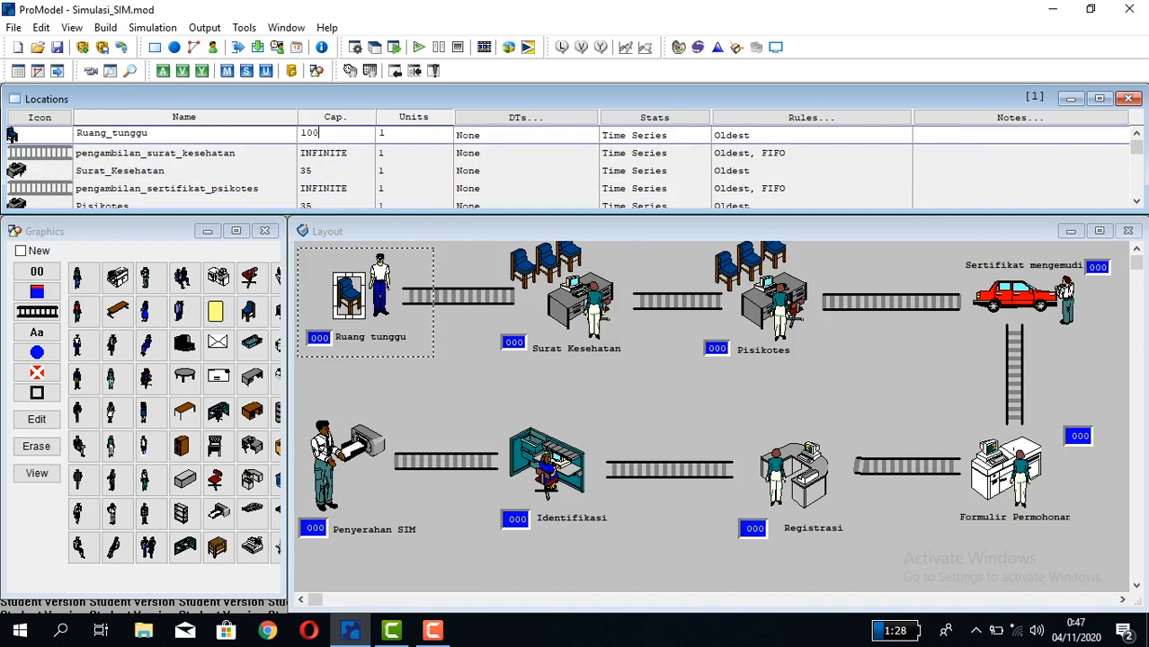
click(318, 170)
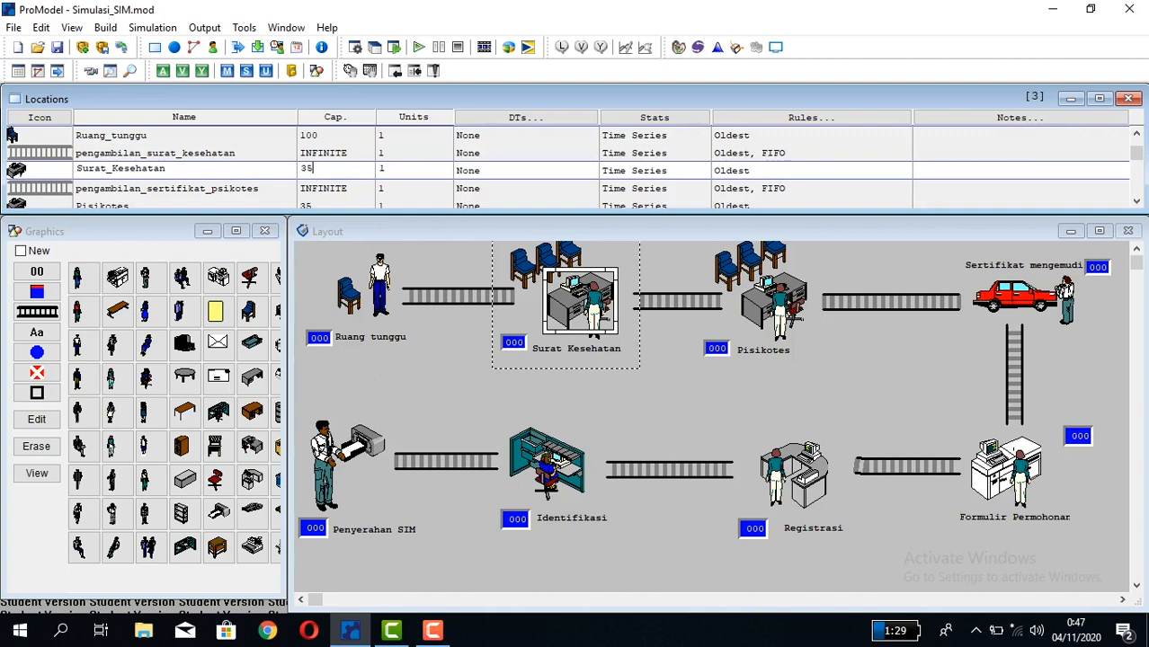
- Inspect the Surat_Kesehatan location's desk, chair, officer and counter graphics in the layout, along with its name record
click(580, 302)
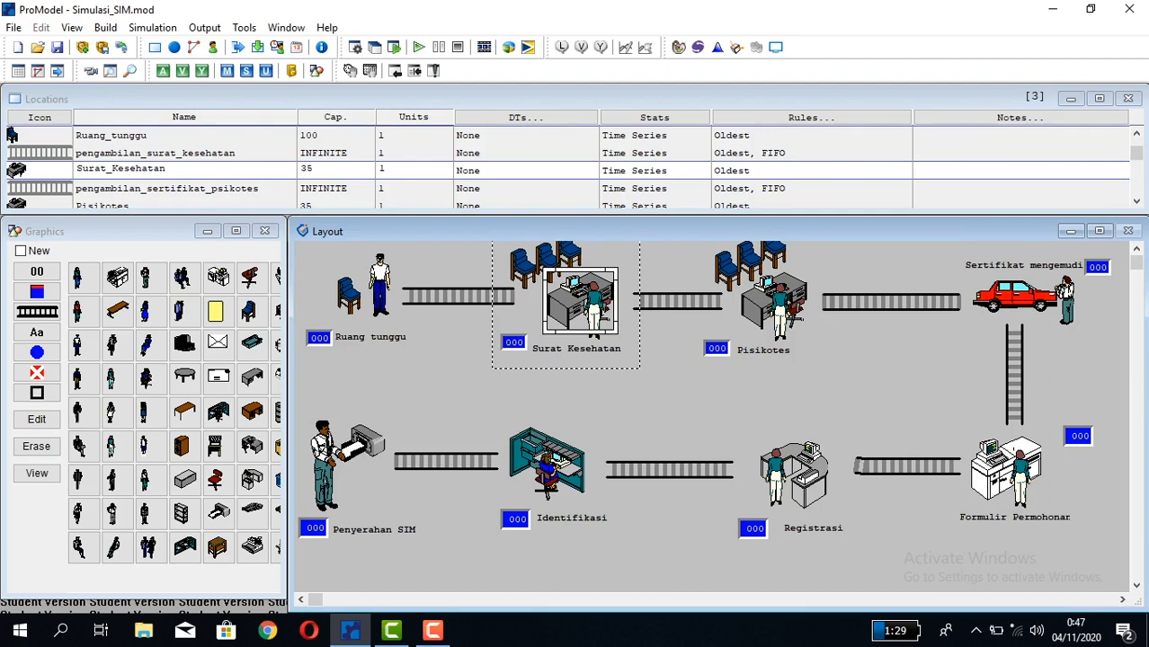
click(523, 269)
click(547, 262)
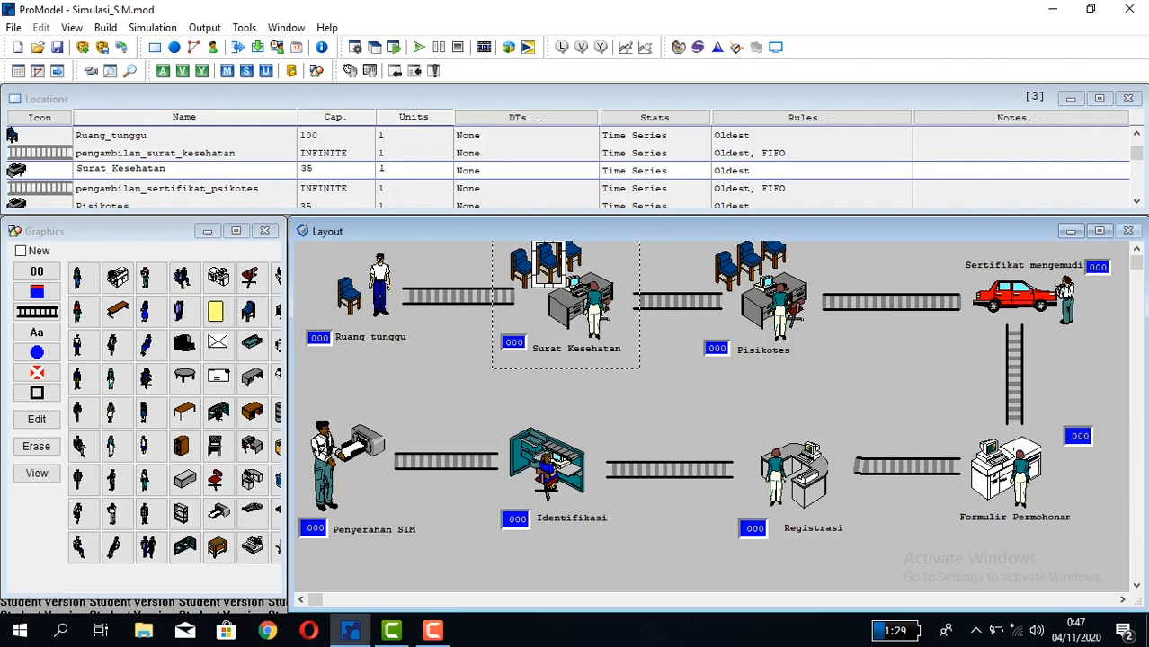
click(572, 256)
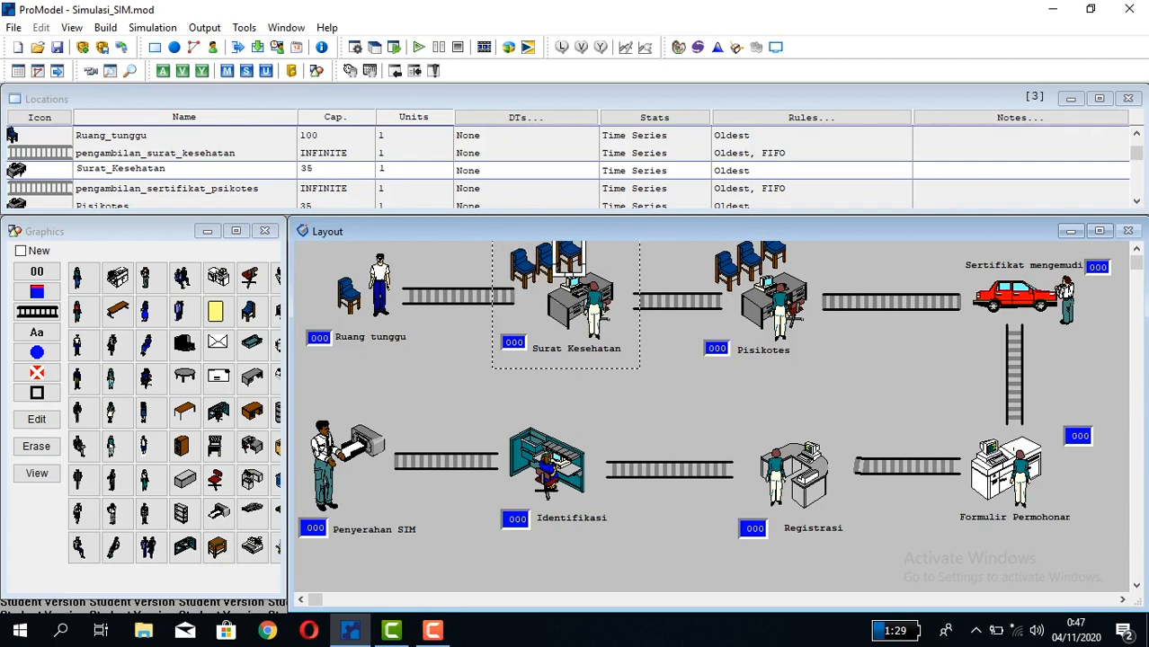
click(574, 304)
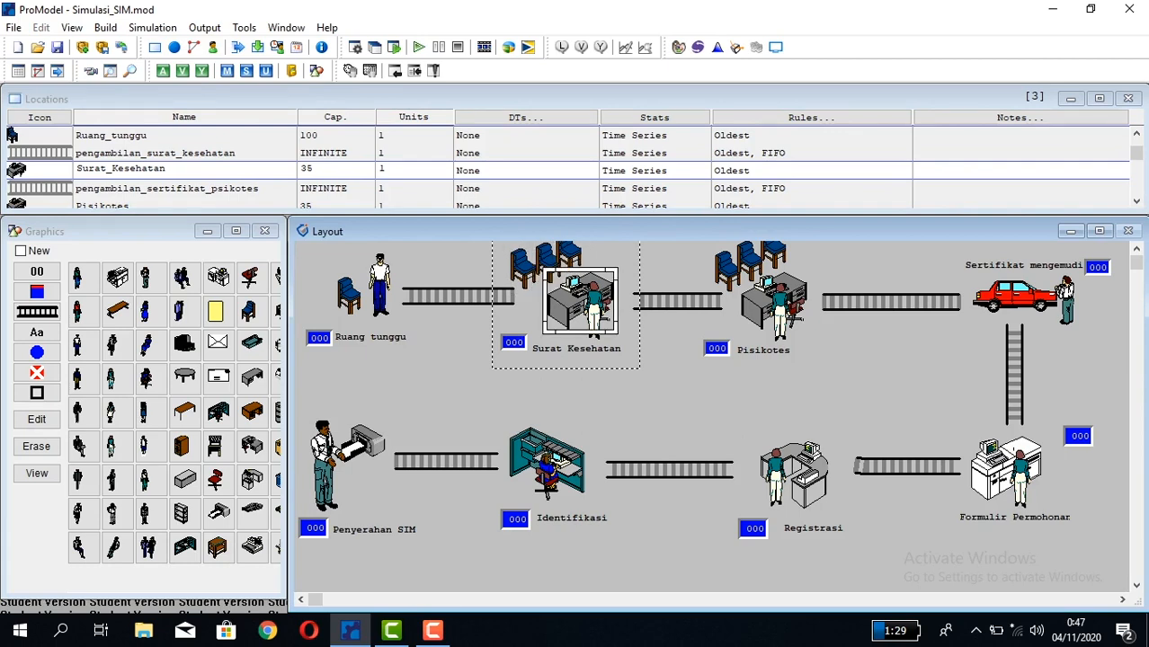
click(595, 311)
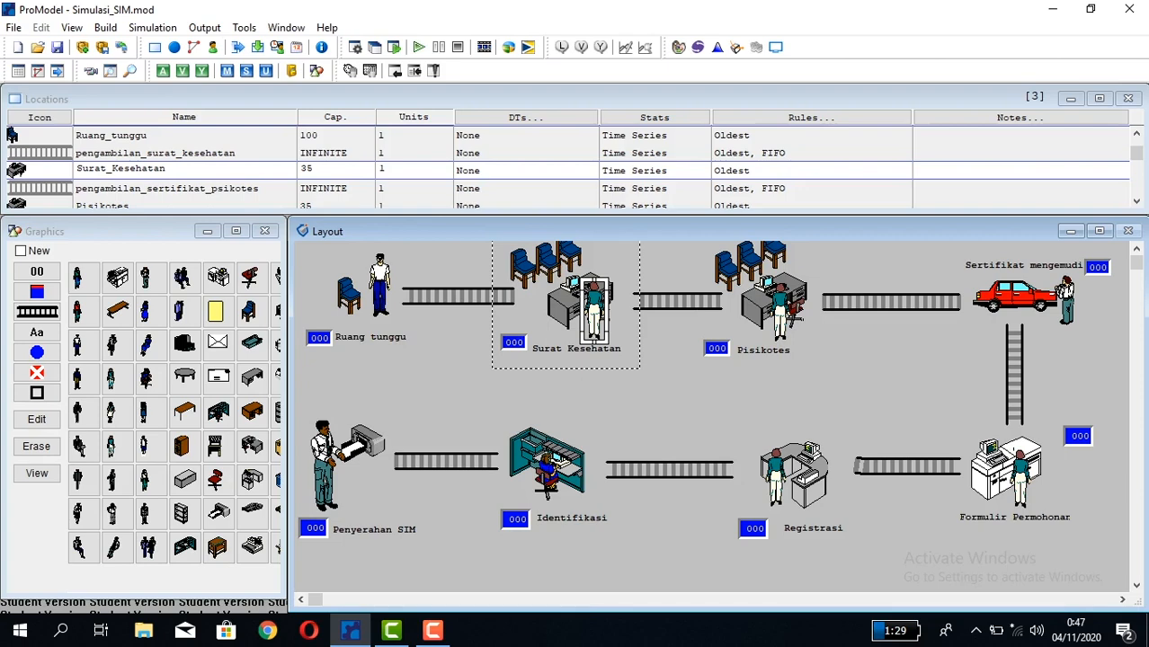
click(514, 343)
click(574, 306)
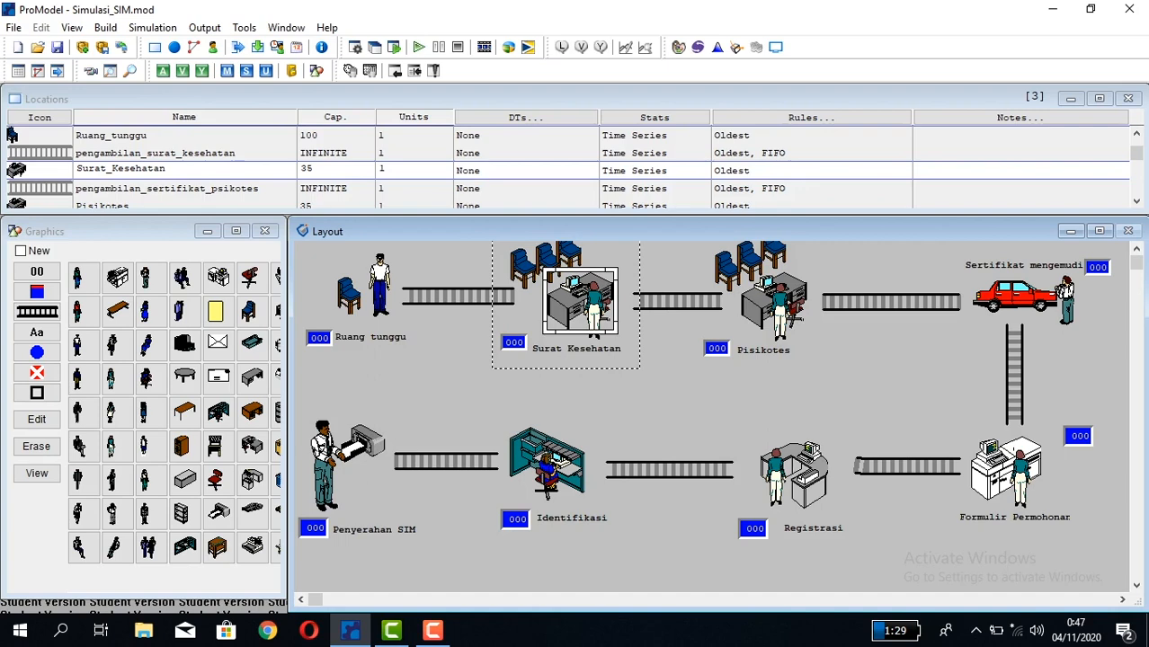
click(166, 169)
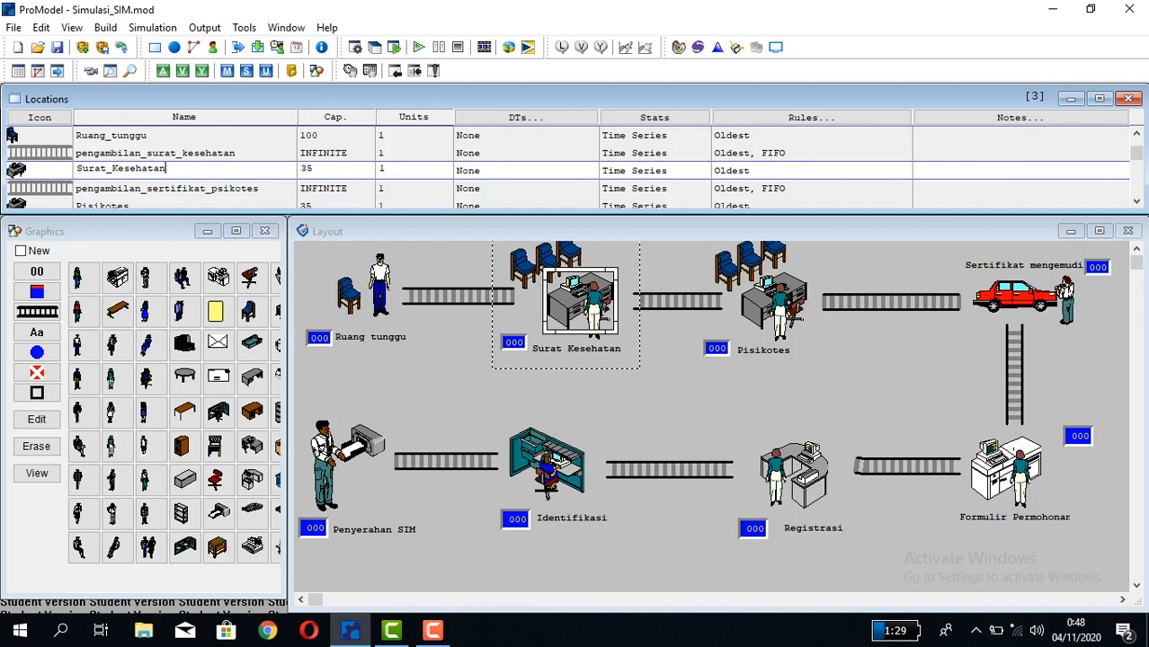
- Inspect the desk and officer graphics of Pisikotes, and the car, officer and name record of Sertifikat_mengemudi
click(774, 302)
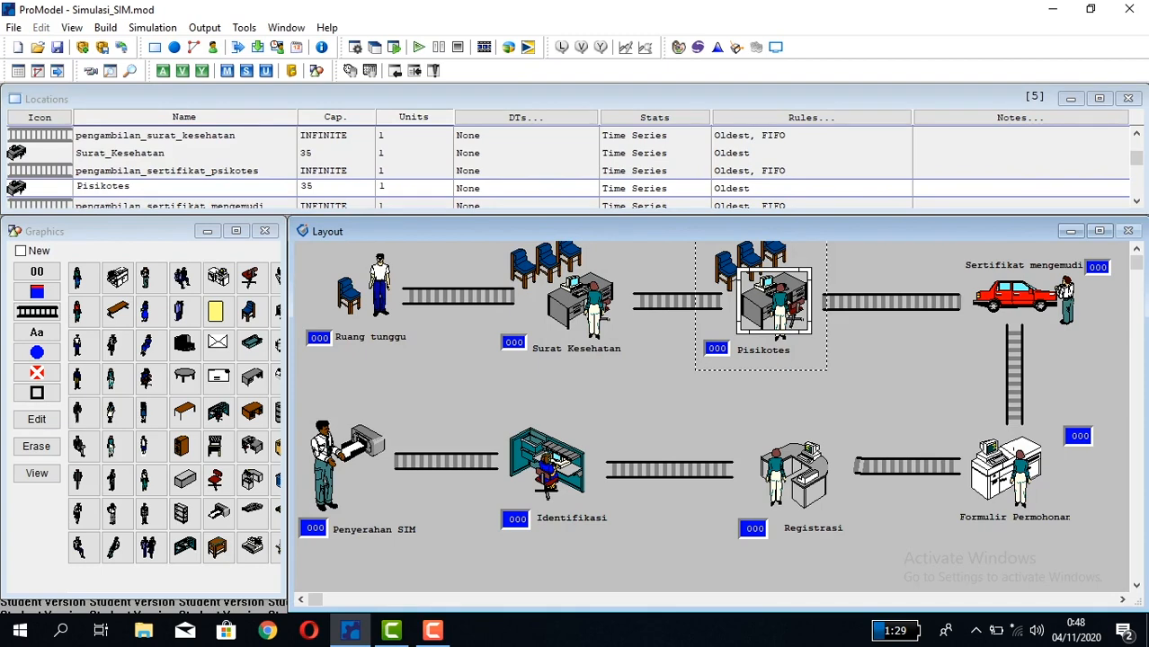
click(779, 329)
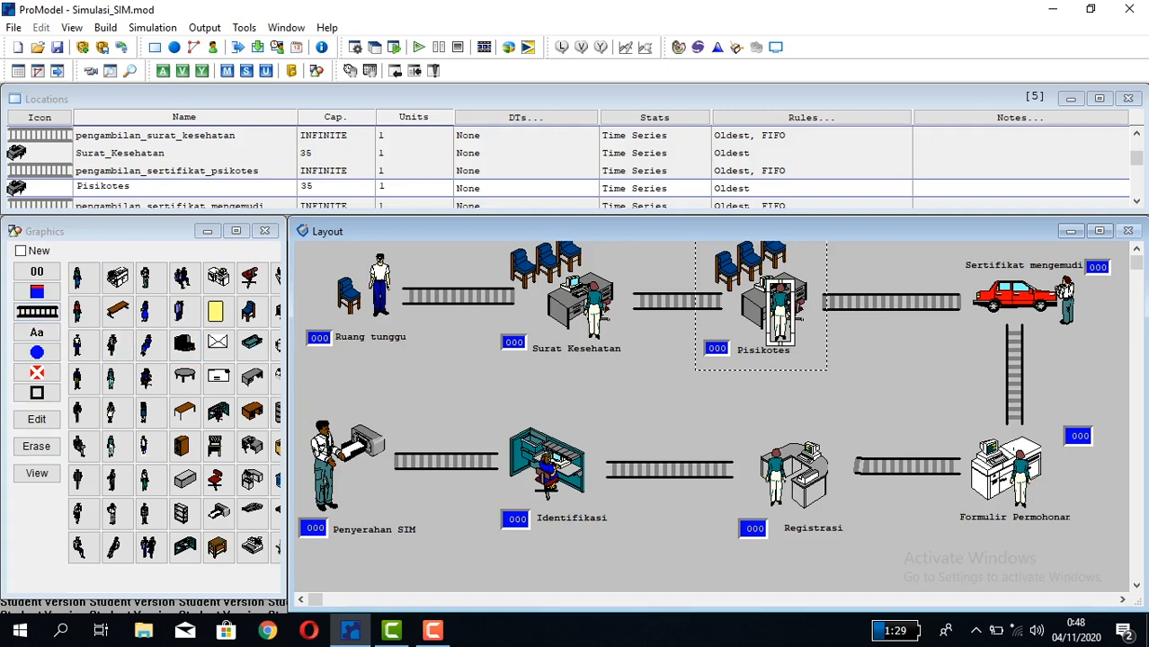
click(758, 305)
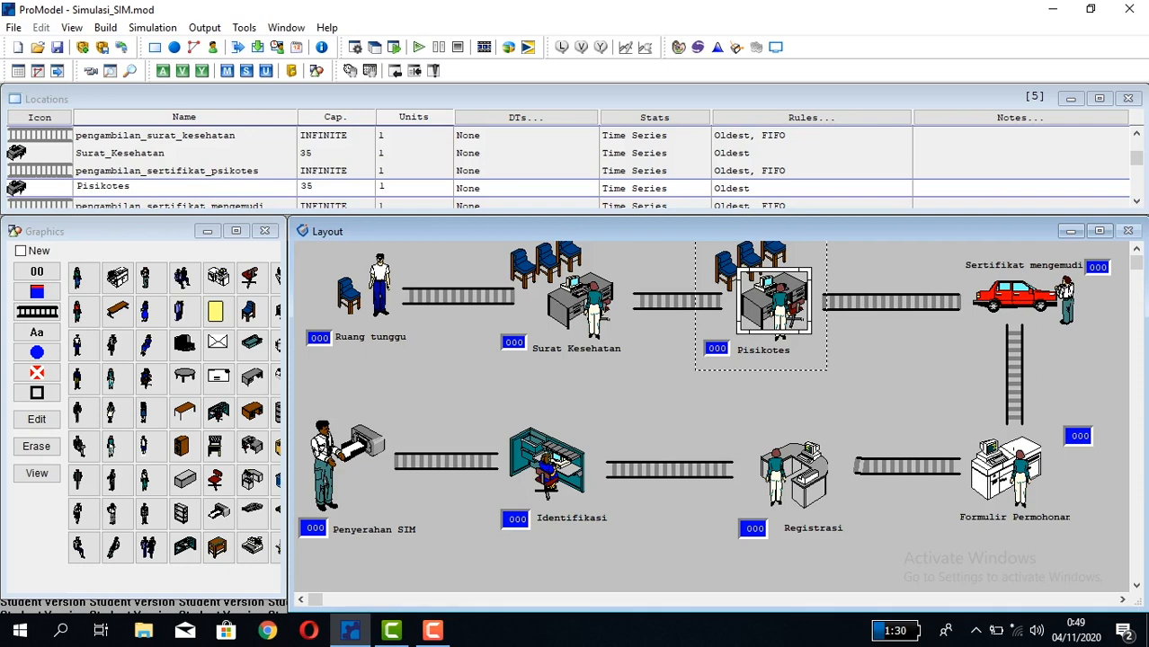
click(1015, 297)
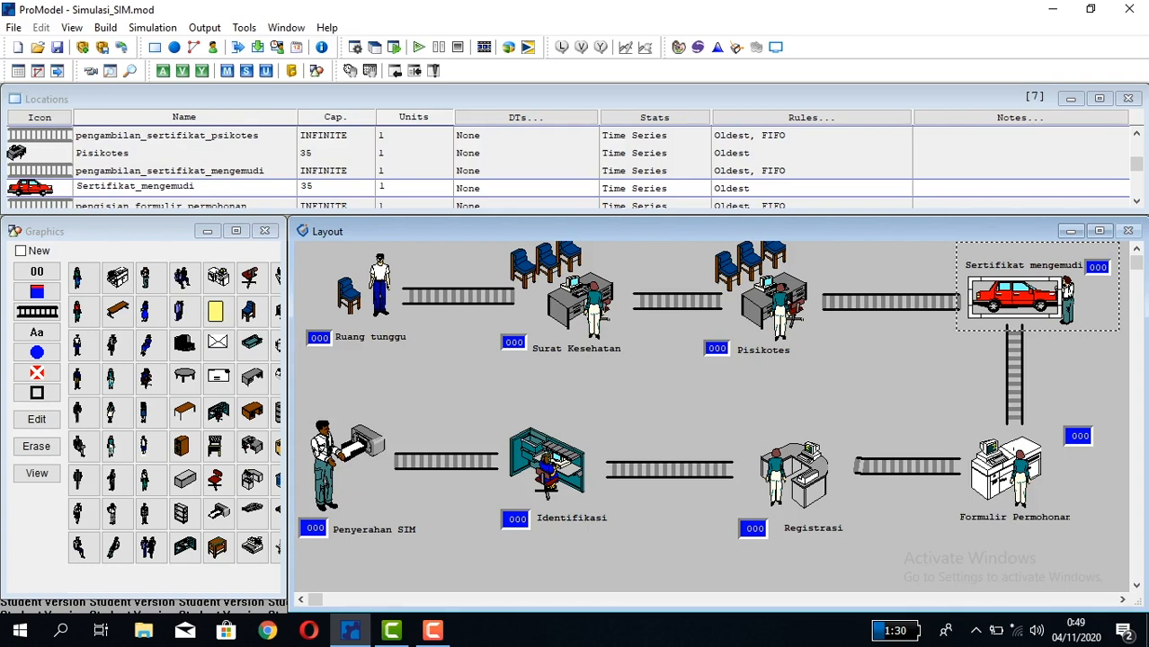
click(197, 187)
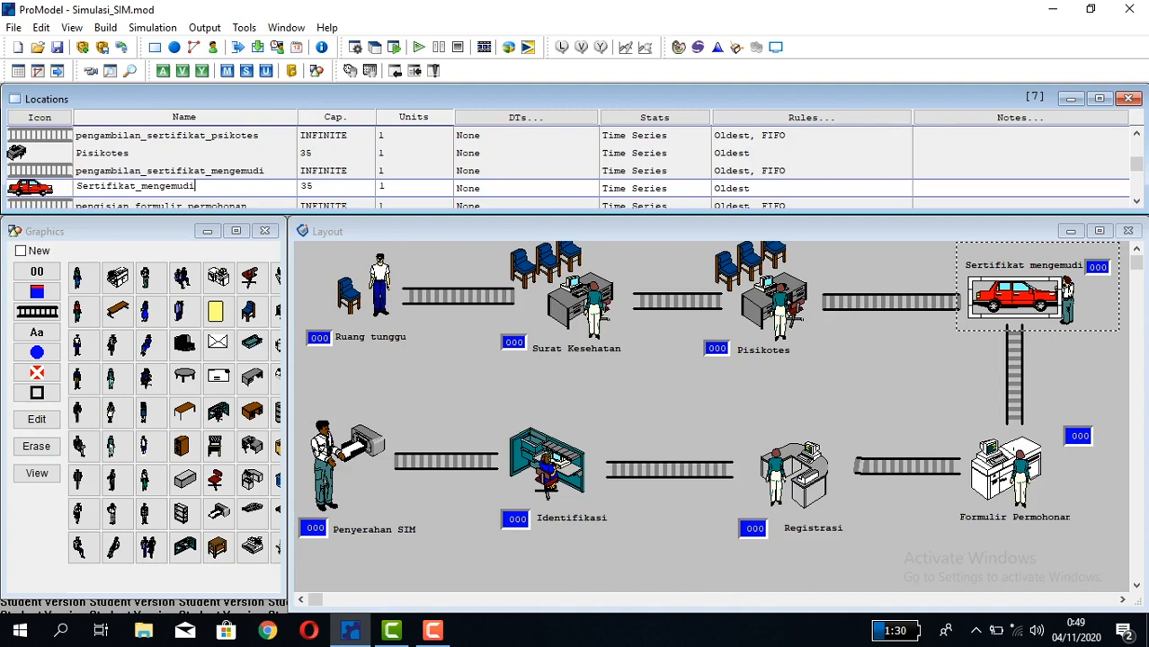
click(1066, 301)
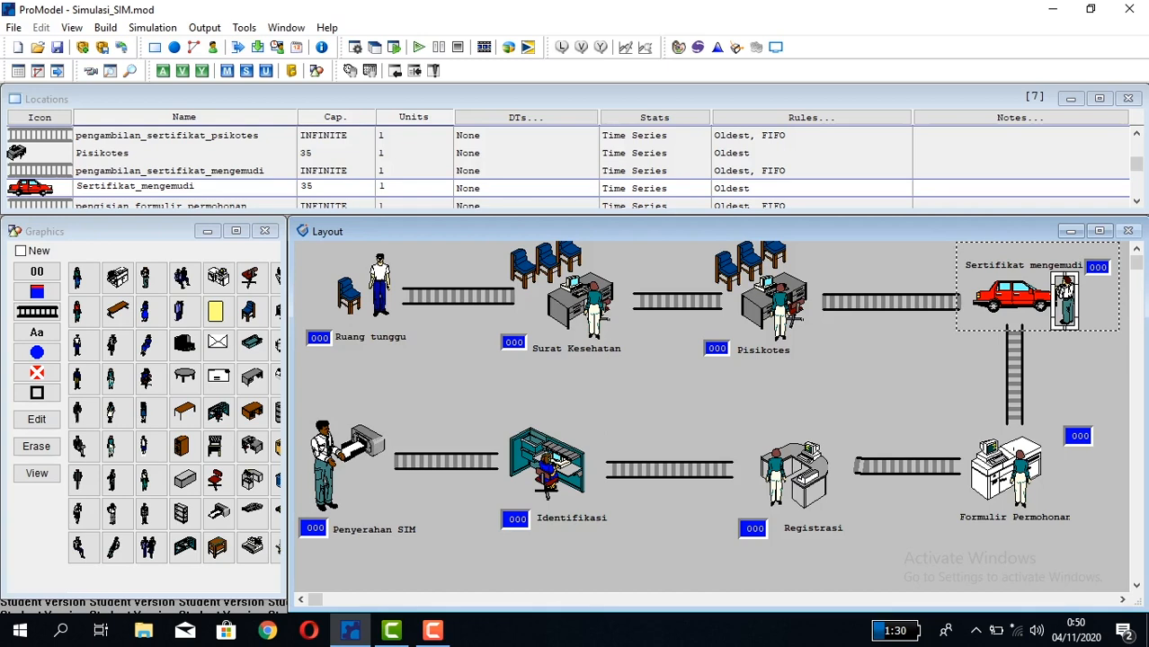
- Select the Formulir_Permohonan desk and compare that location's capacity with those of Sertifikat_mengemudi and the queues beside it
click(1014, 452)
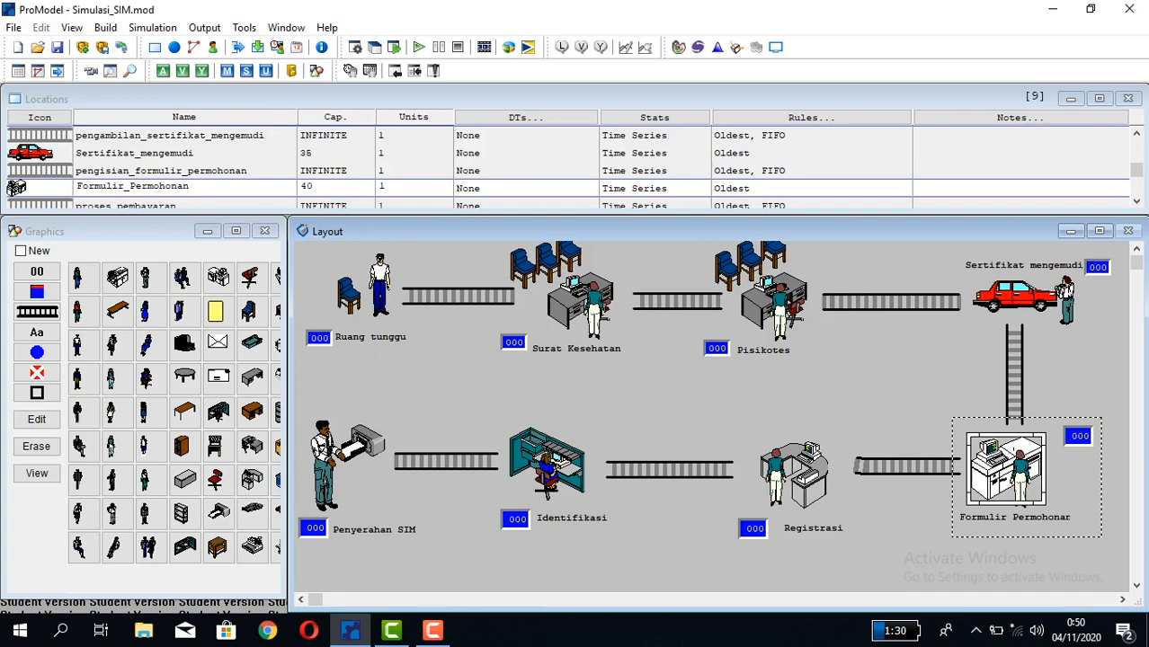
click(184, 187)
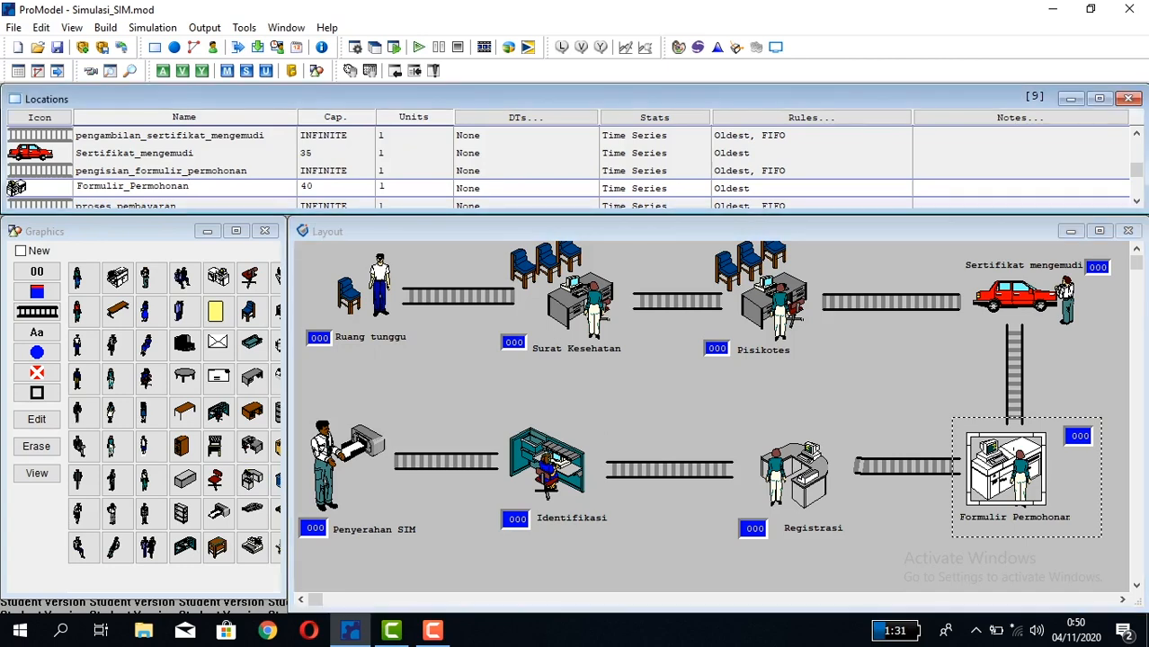
click(302, 152)
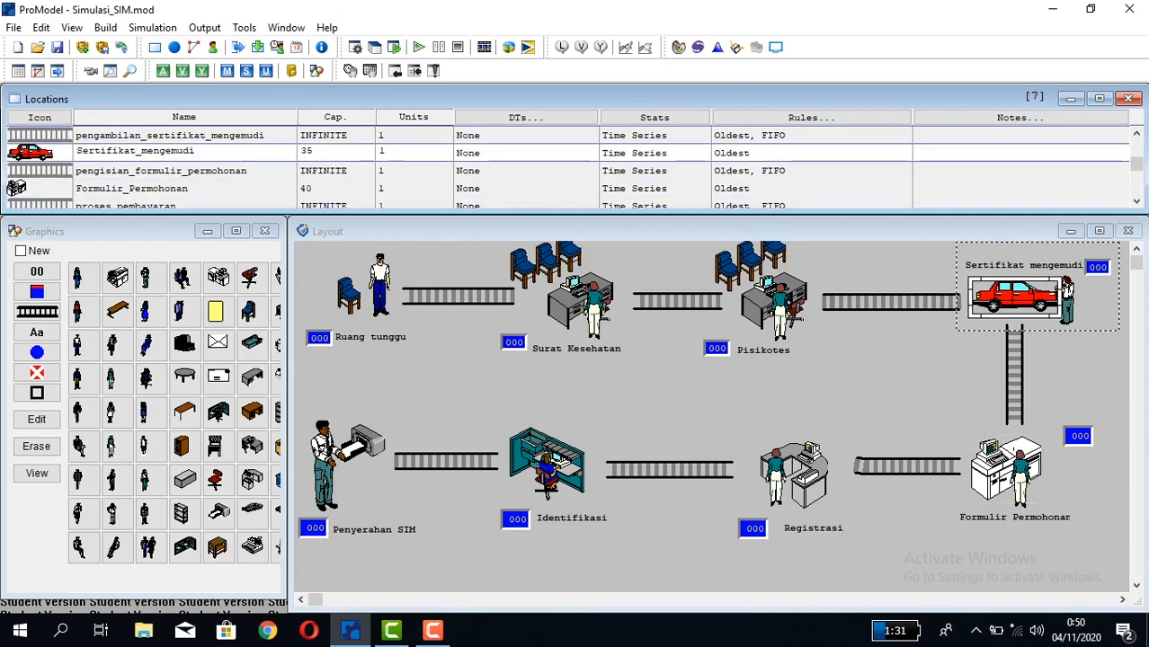
key(Up)
key(Up)
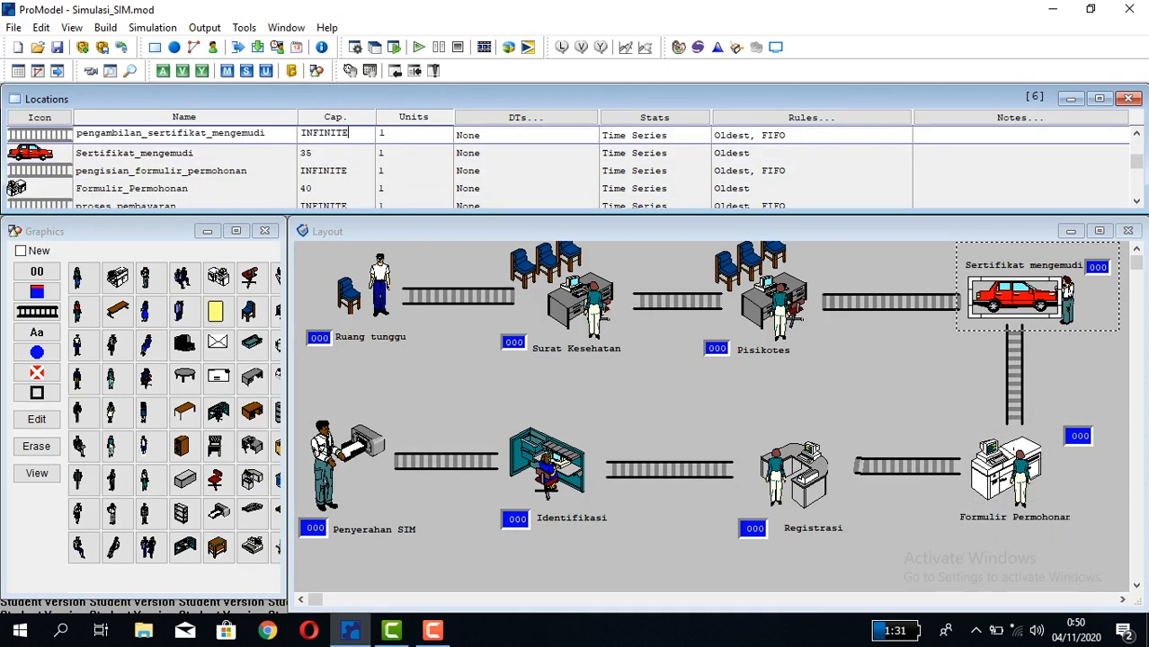
key(Down)
key(Down)
key(Down)
key(Down)
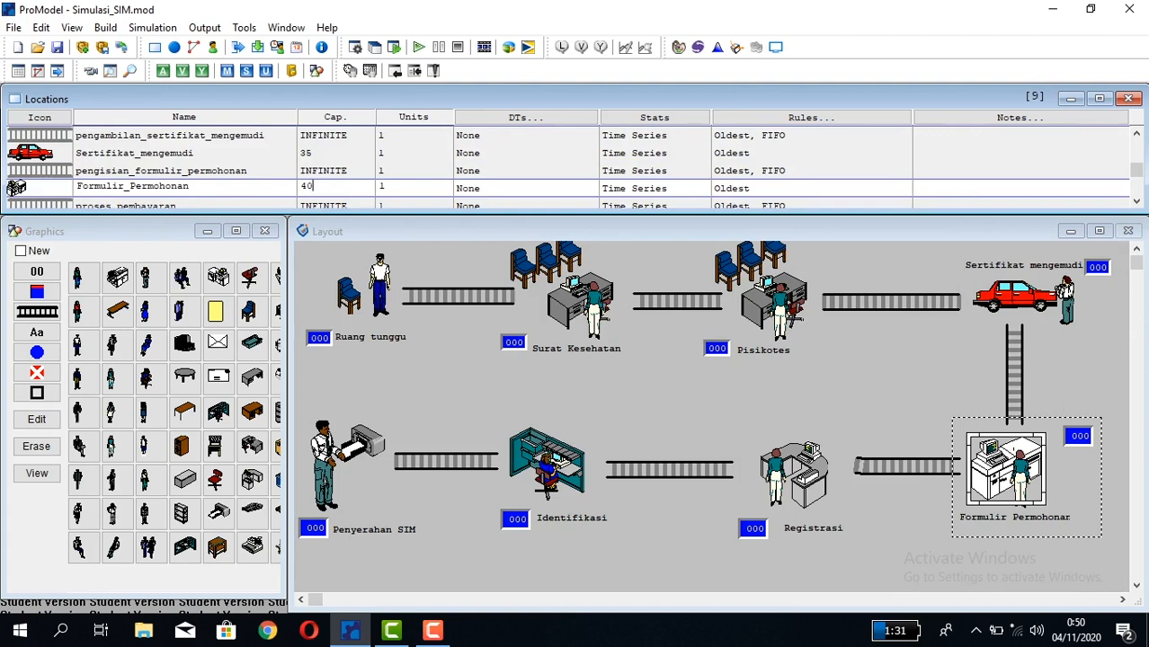
- Review the capacities of the Registrasi, Identifikasi and Penyerahan_SIM locations in the Locations table
key(Down)
key(Down)
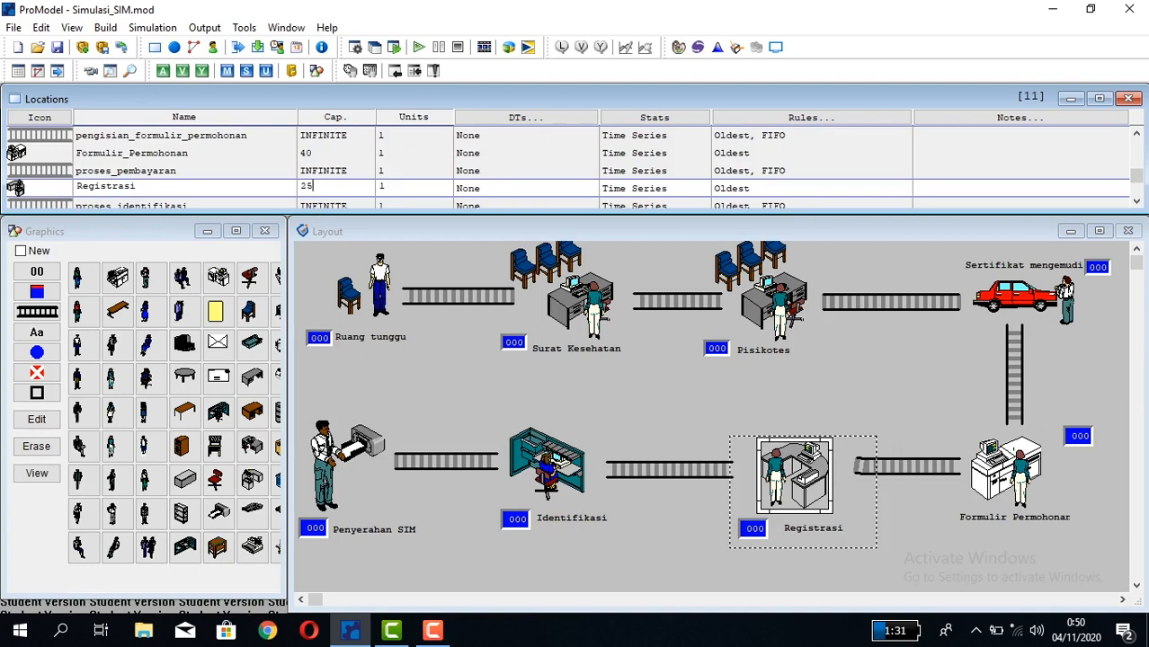
key(Down)
key(Down)
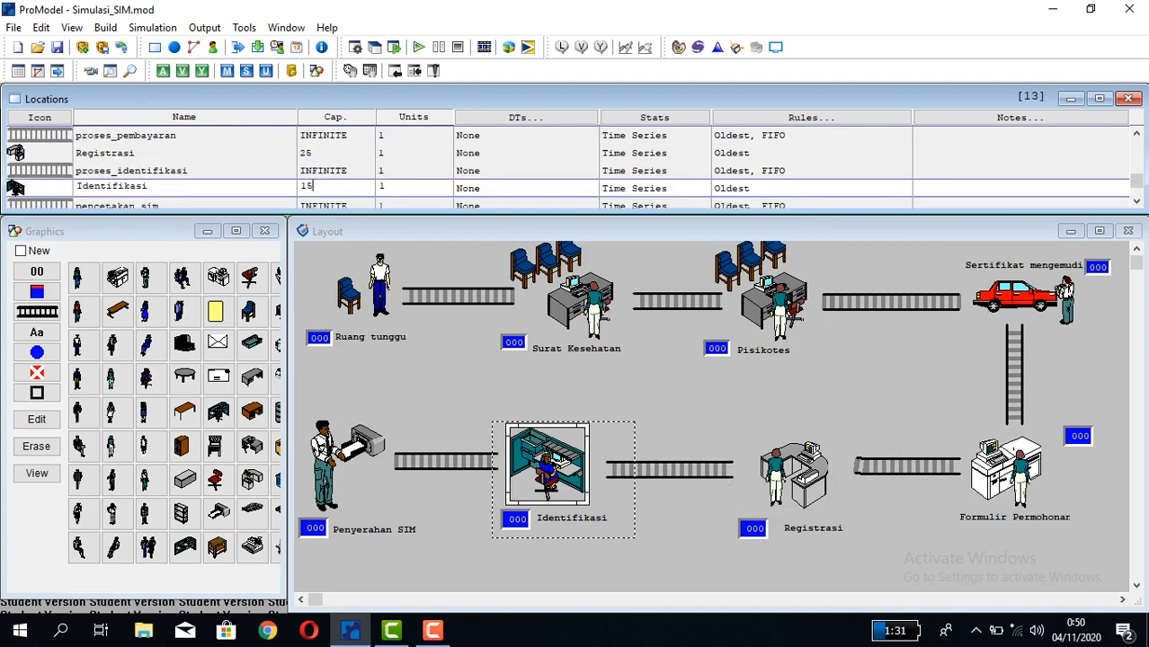
key(Down)
key(Down)
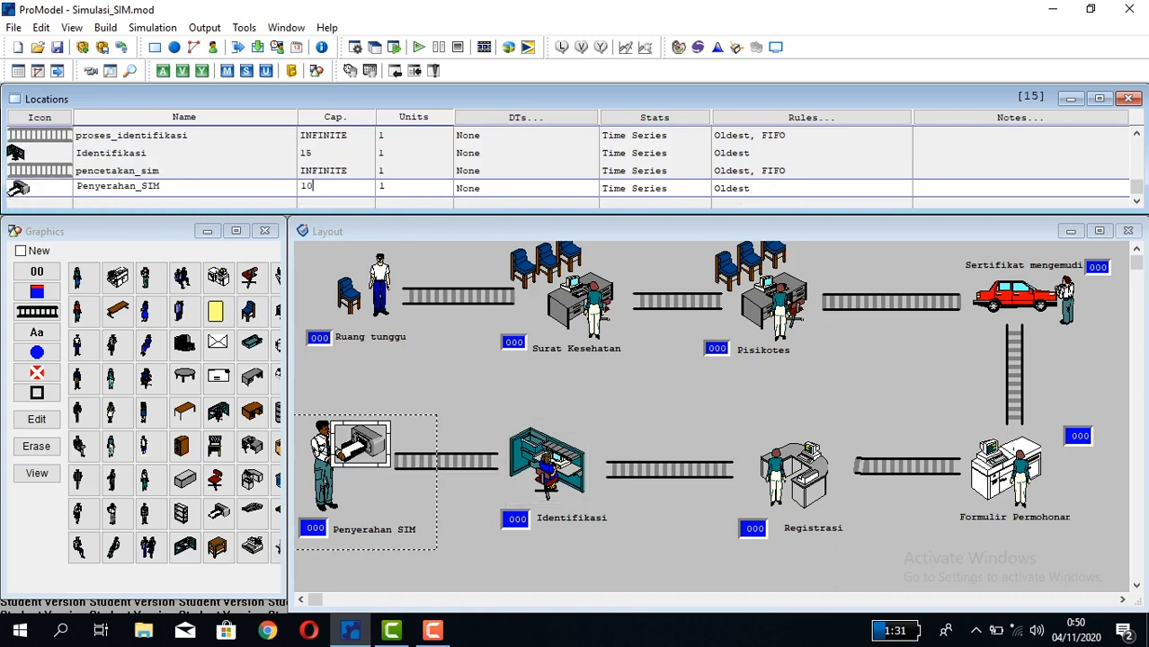
- Go back through the location records to Formulir_Permohonan and inspect its capacity and desk graphic in the layout
key(Up)
key(Up)
key(Up)
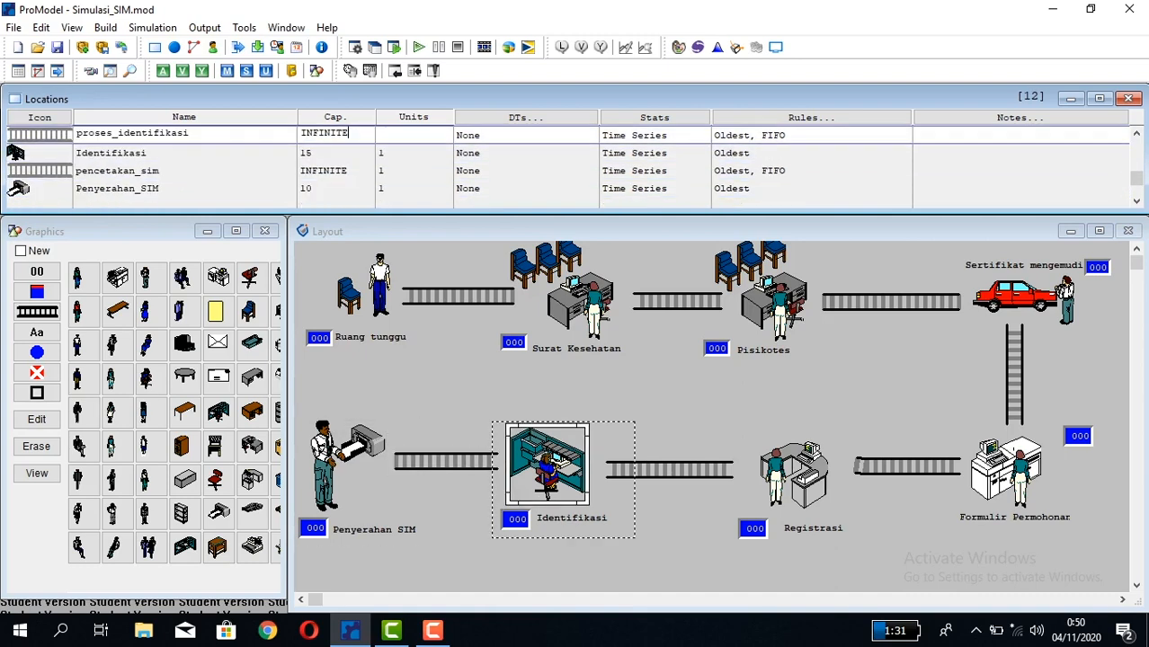
key(Up)
key(Up)
key(Up)
key(Up)
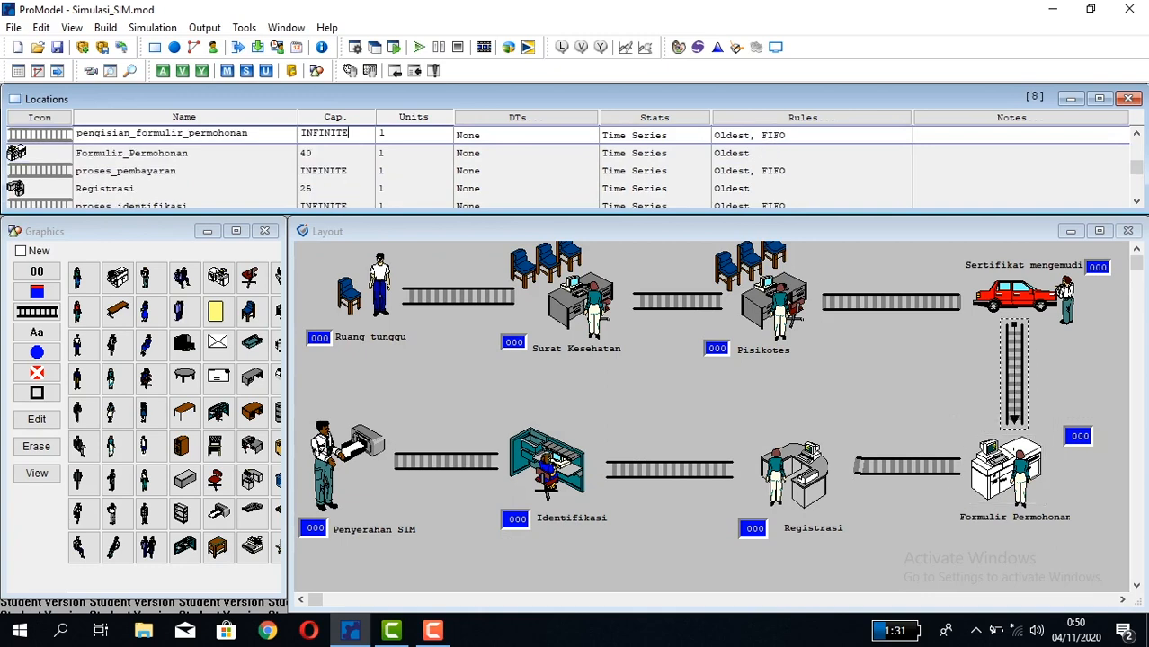
key(Down)
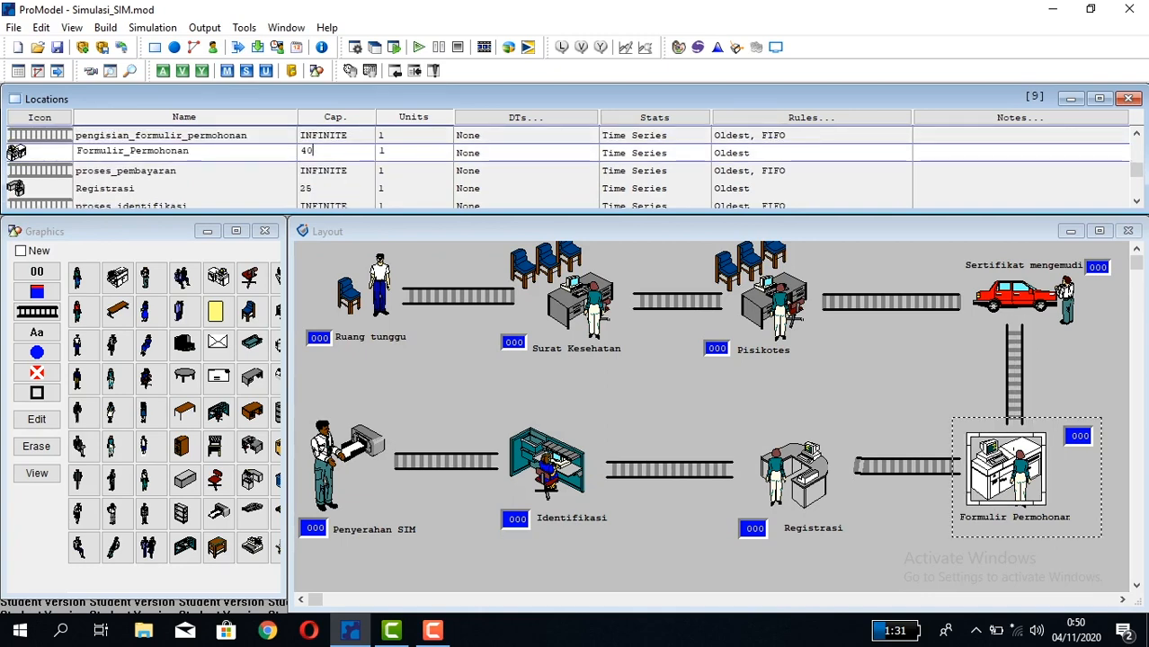
click(1008, 469)
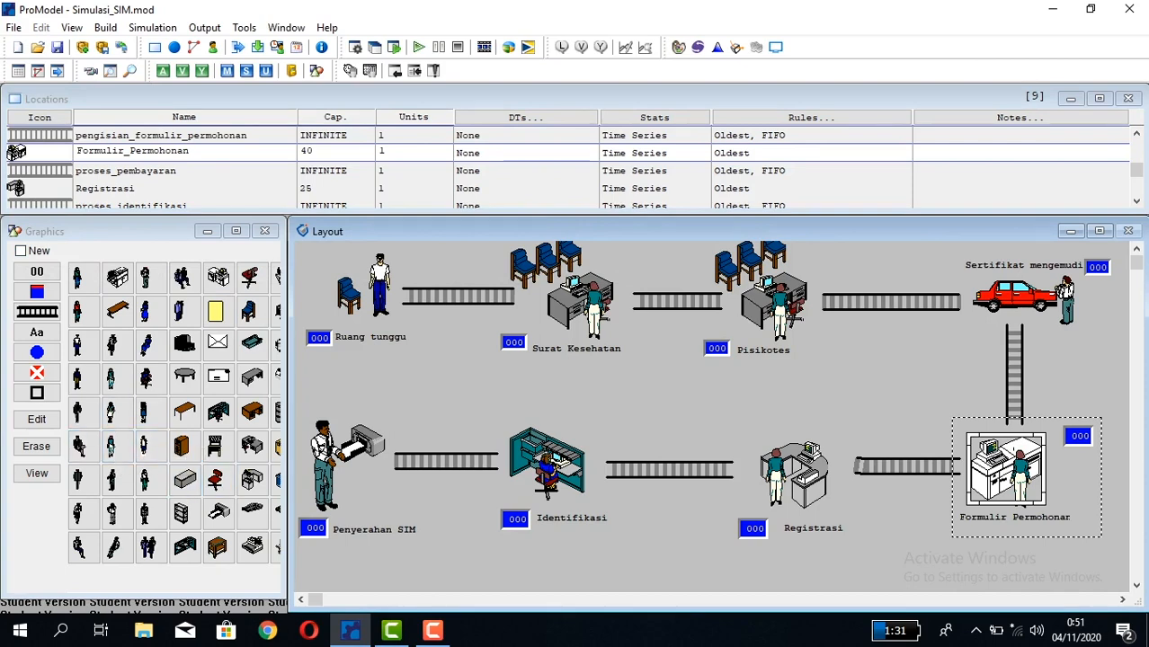
- Widen the Formulir Permohonan name label slightly and inspect that location's officer graphic and counter
click(1021, 478)
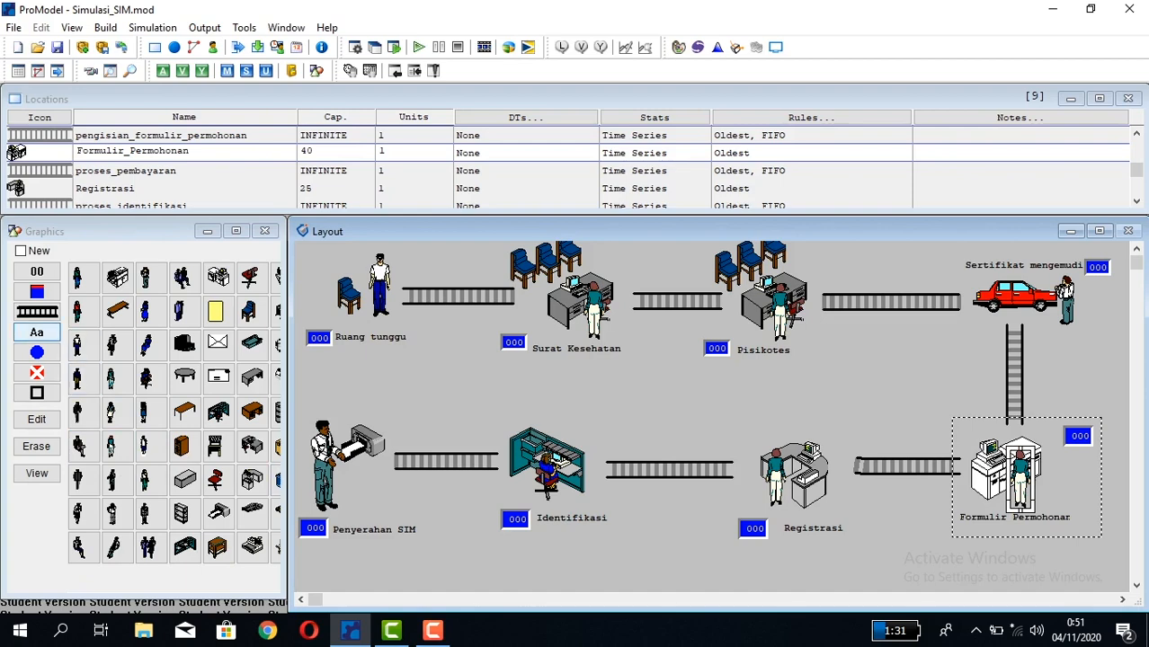
click(1022, 504)
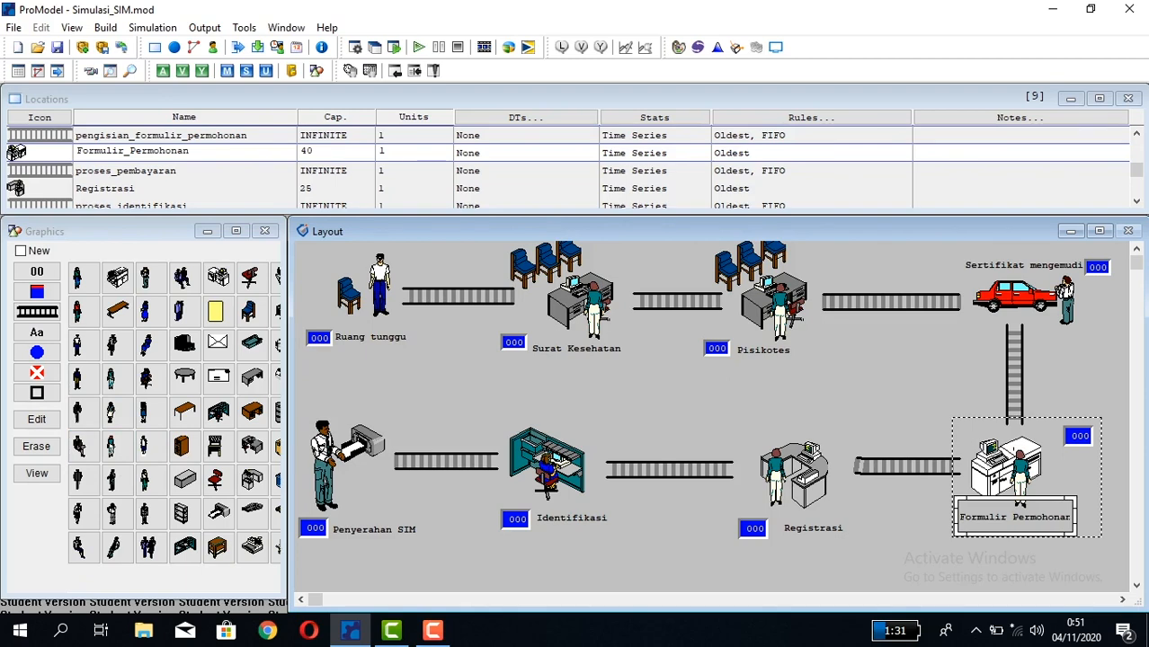
drag(1073, 533, 1081, 533)
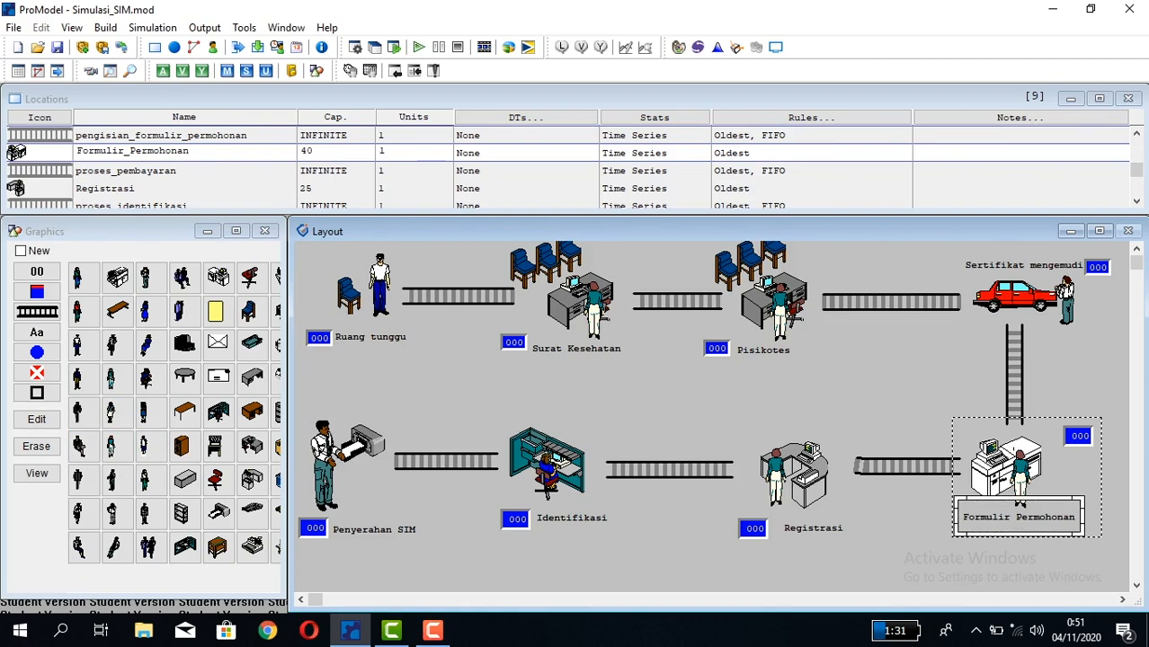
click(1080, 436)
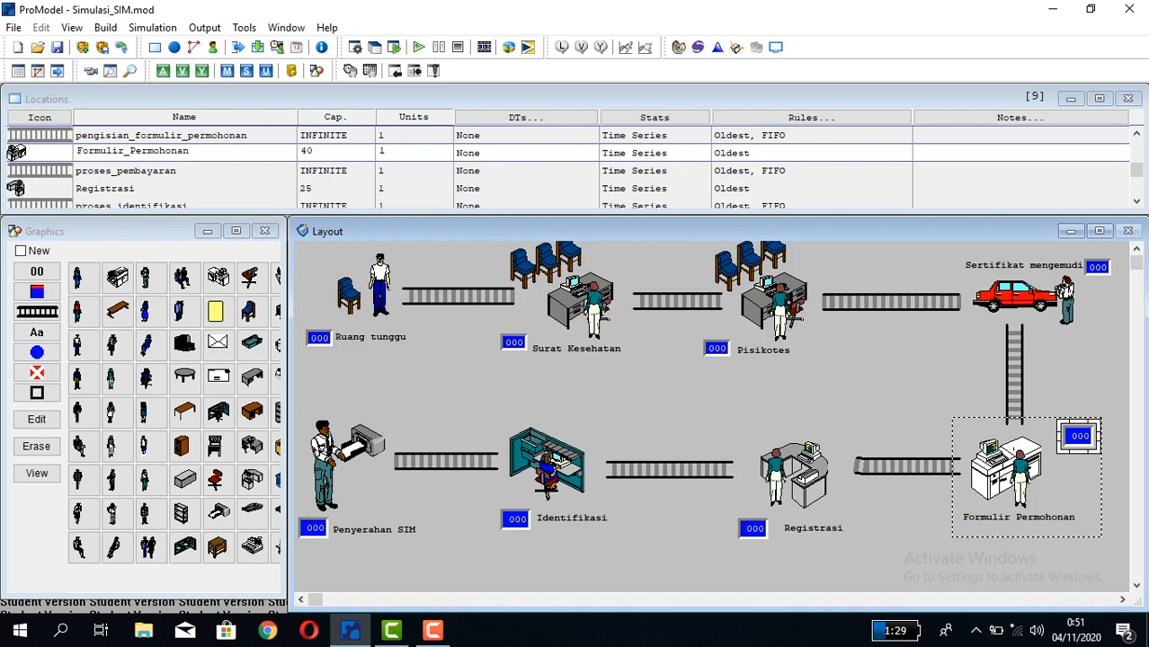
- Inspect the desk, officer and label of Registrasi, followed by the Identifikasi desk and the pencetakan_sim queue
click(797, 477)
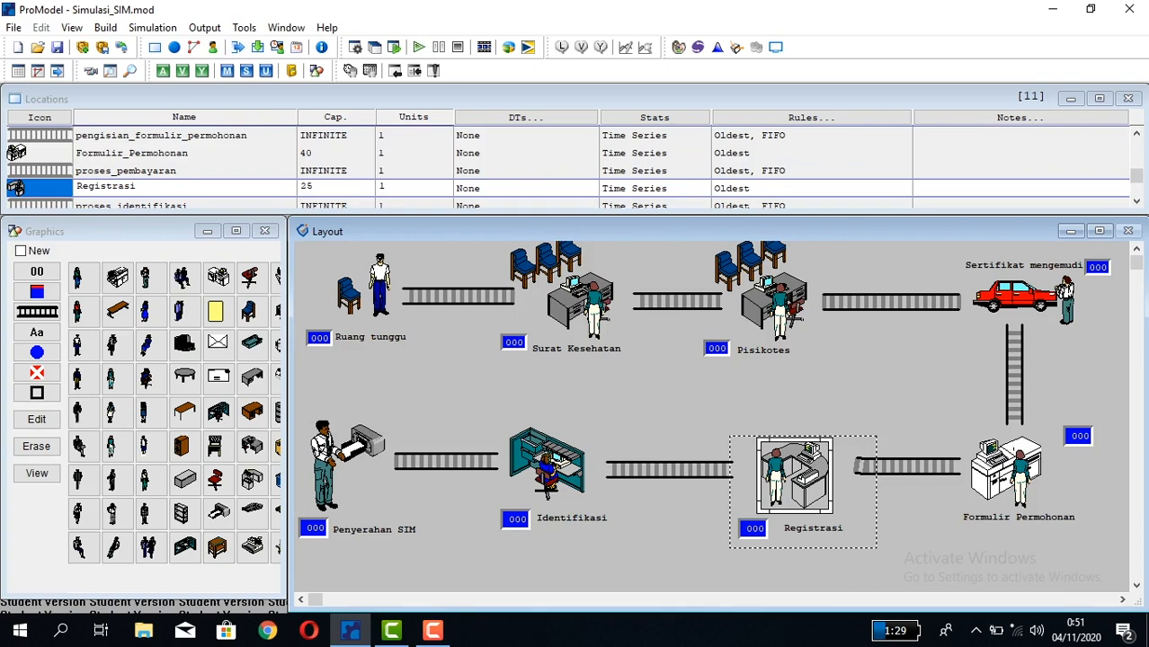
click(776, 477)
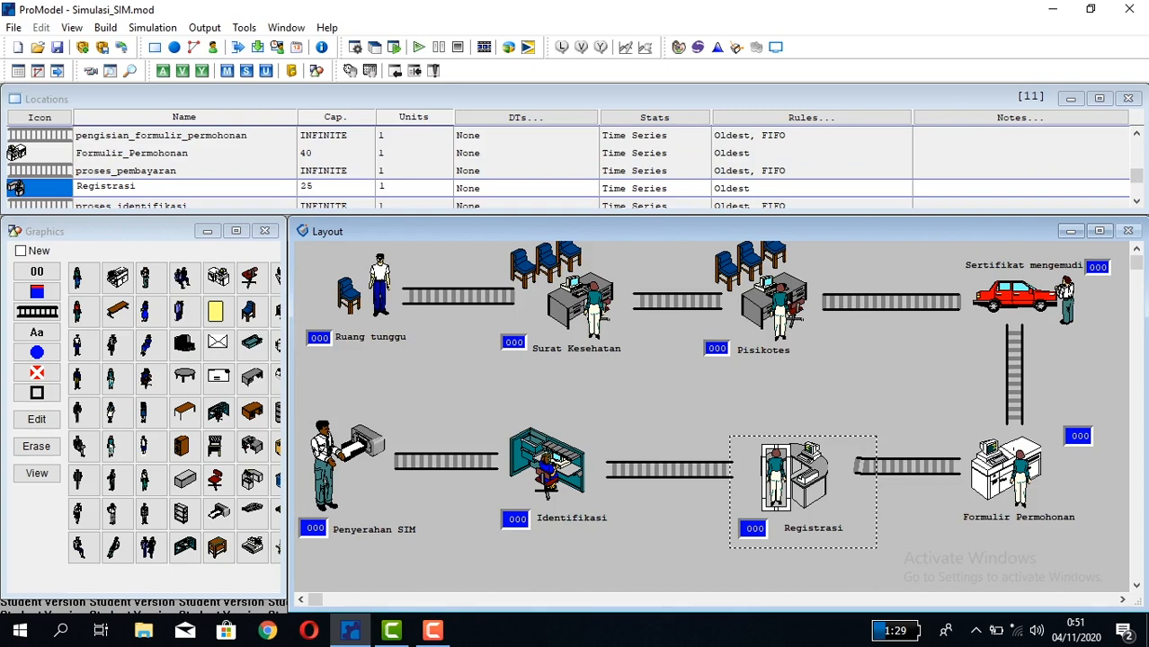
click(755, 528)
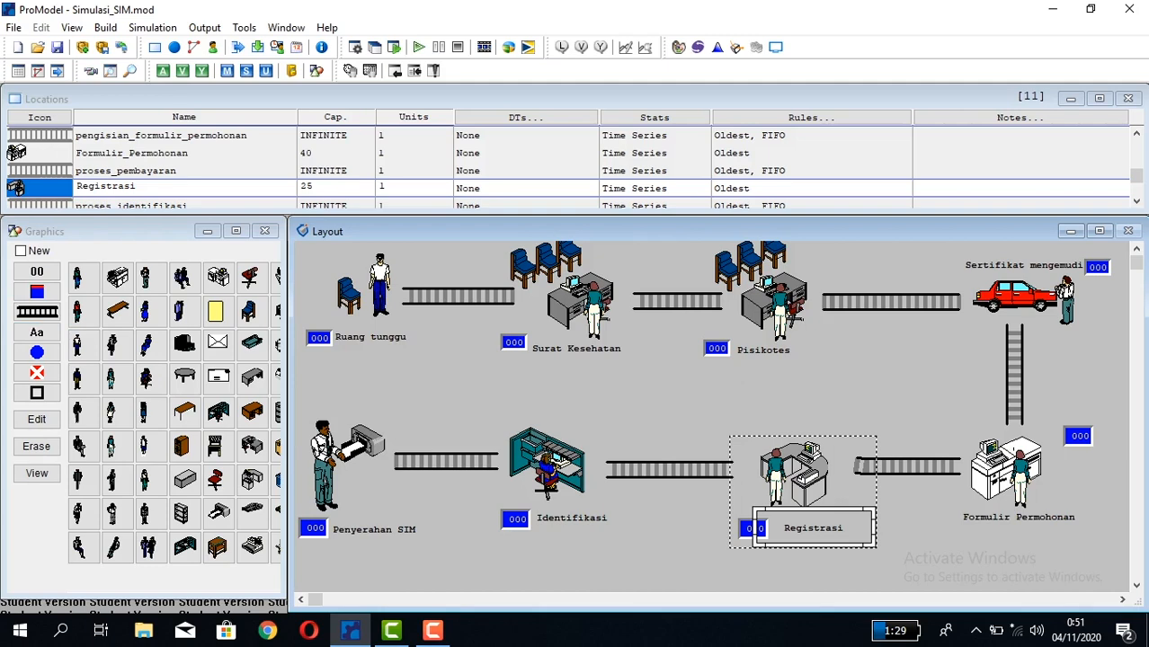
click(806, 480)
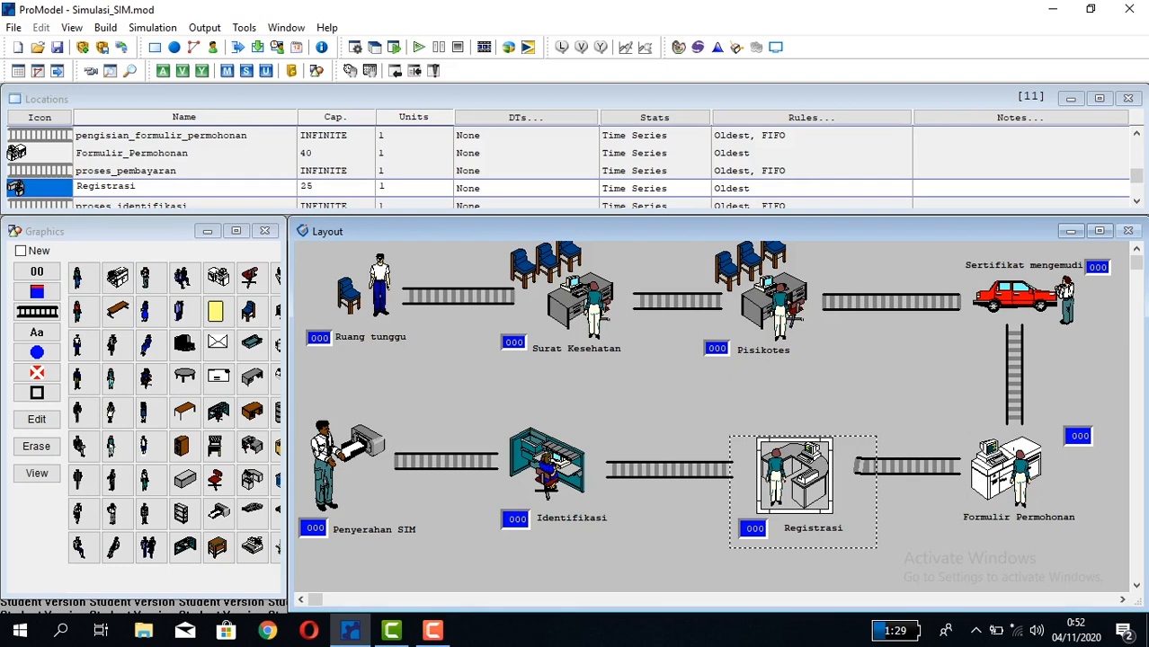
click(547, 465)
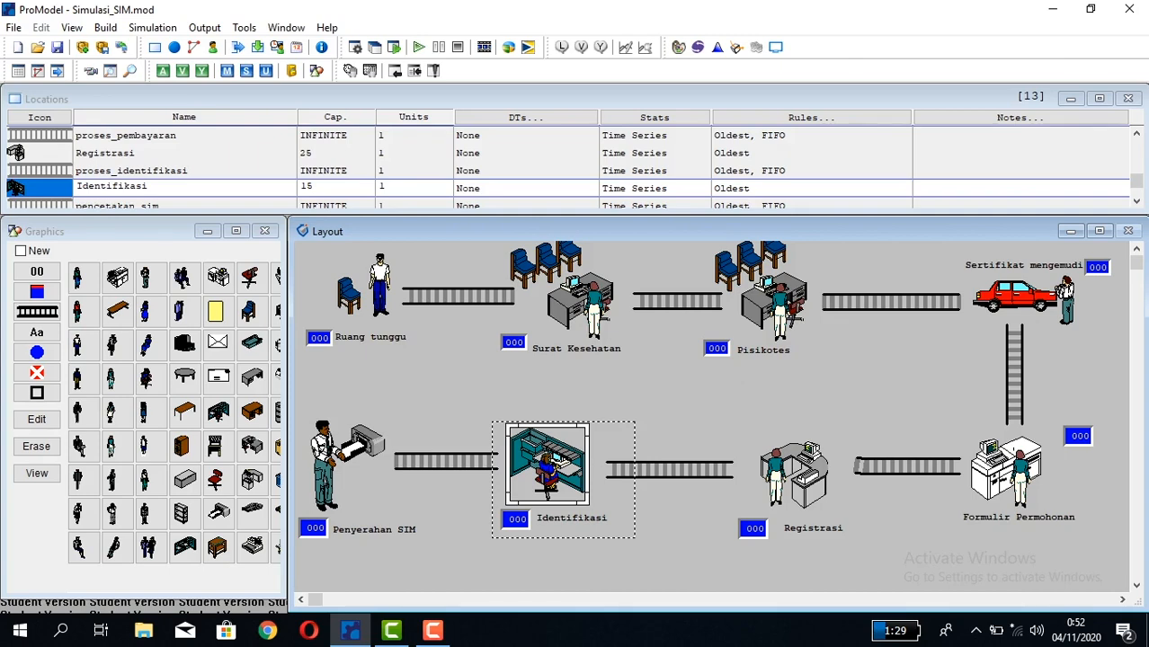
click(446, 461)
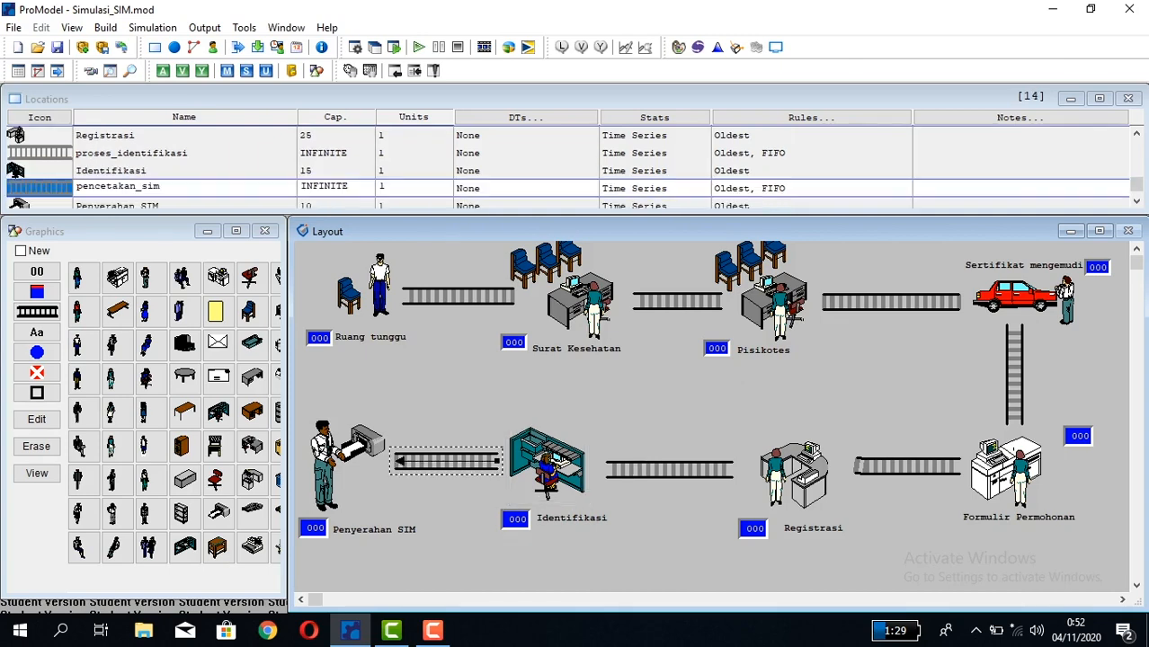
- Inspect the Penyerahan_SIM location's machine, capacity, officer graphic, name label and counter
click(340, 447)
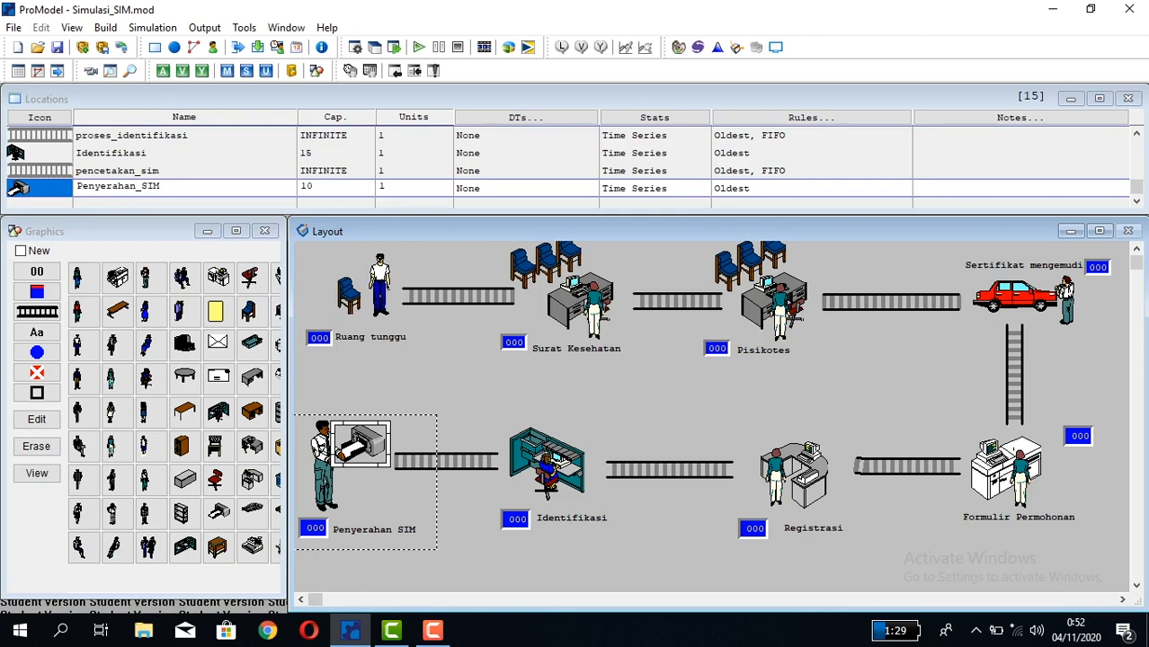
click(320, 187)
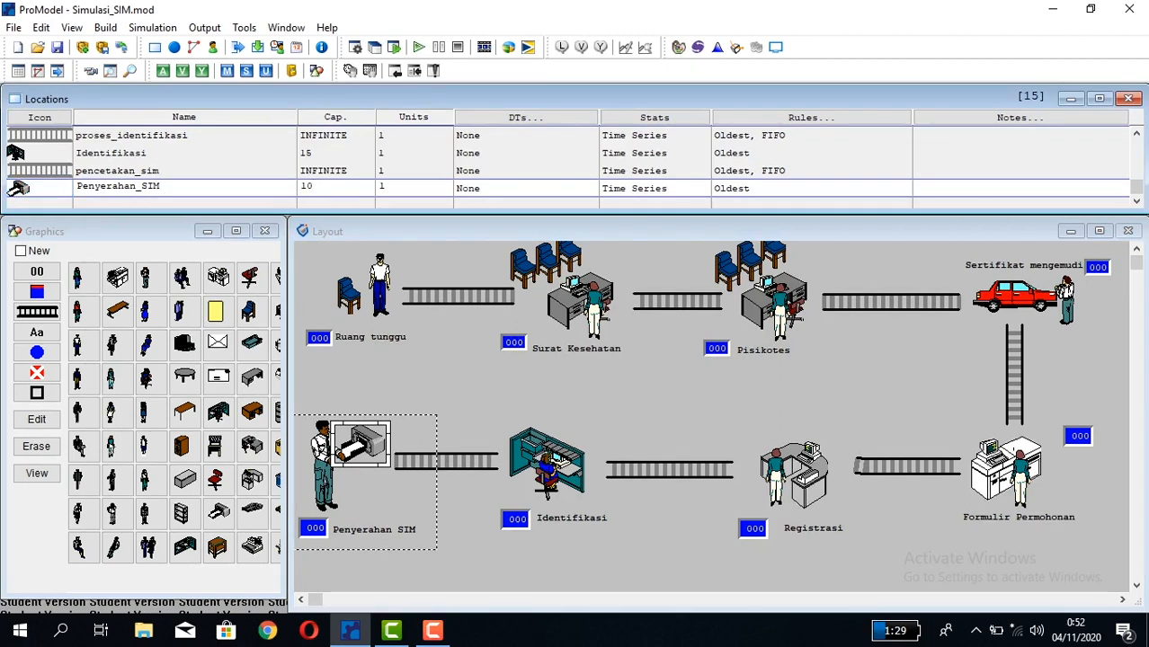
click(341, 445)
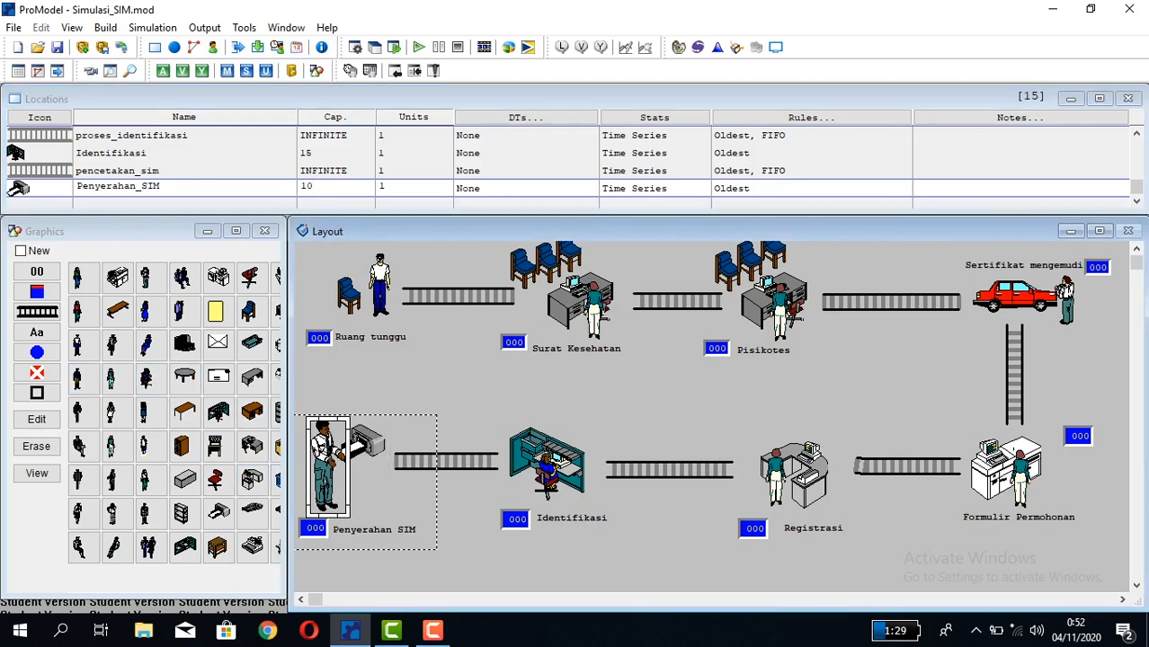
click(374, 529)
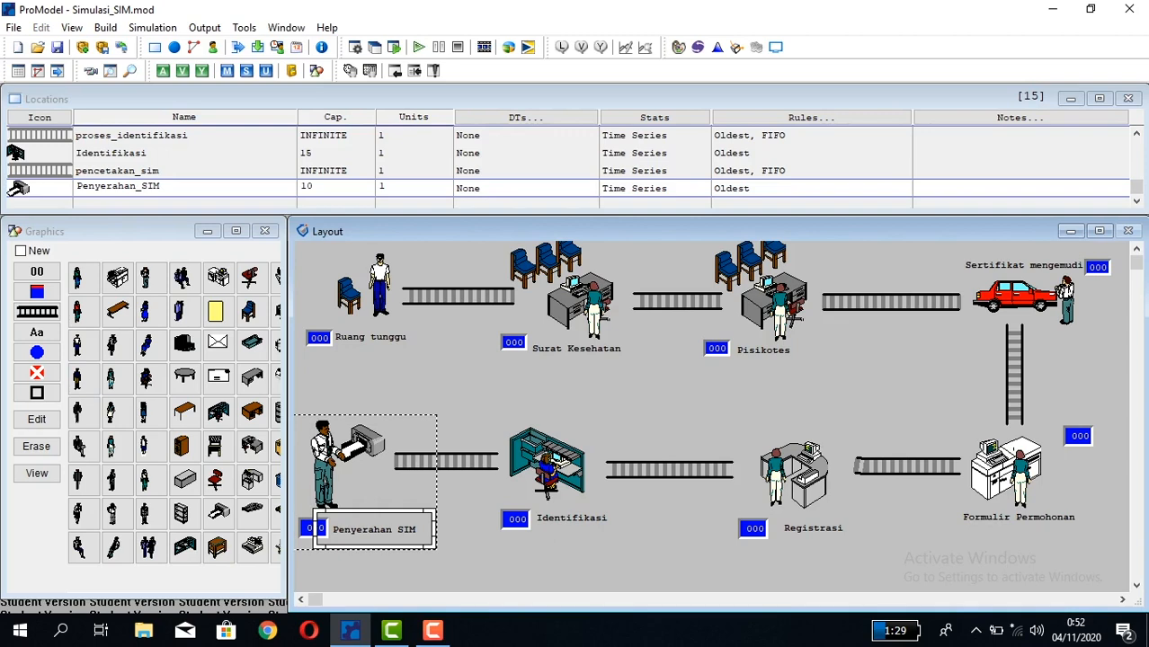
click(313, 528)
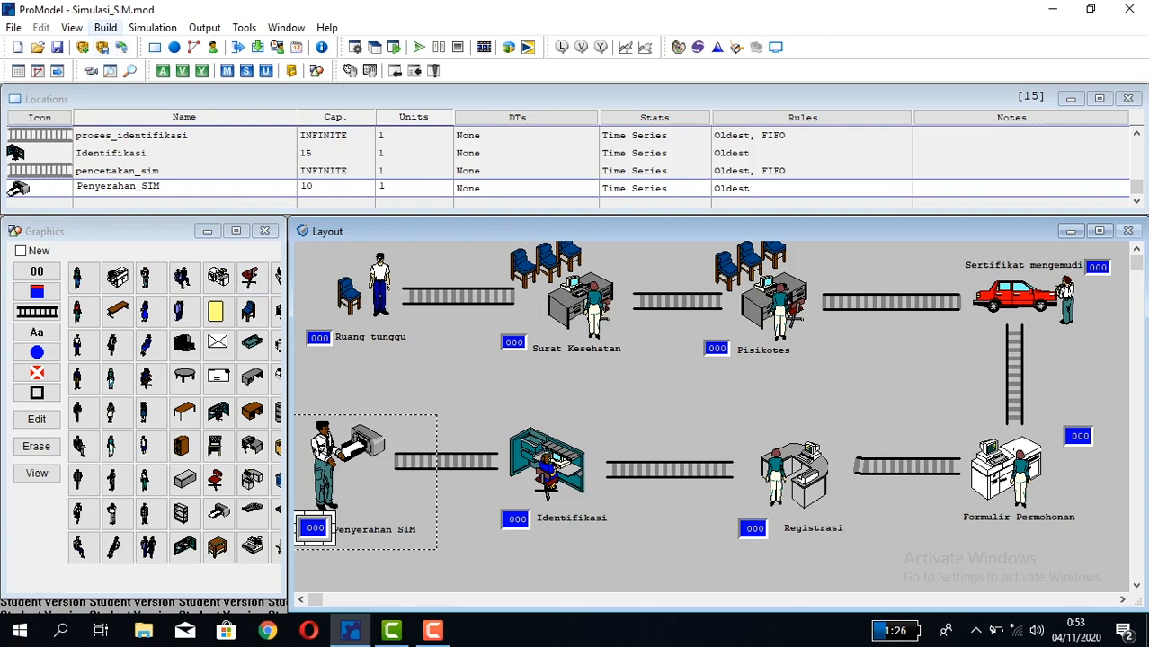
- Review the EntA definition in the Entities table and its arrival record in the Arrivals table
click(106, 27)
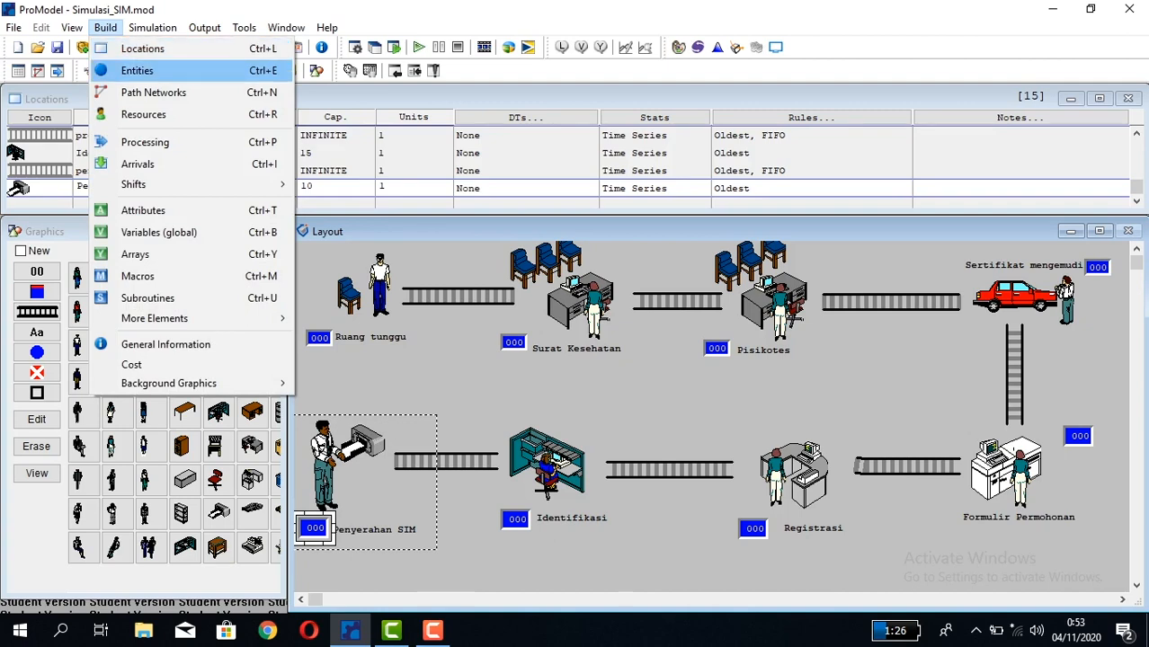
click(136, 70)
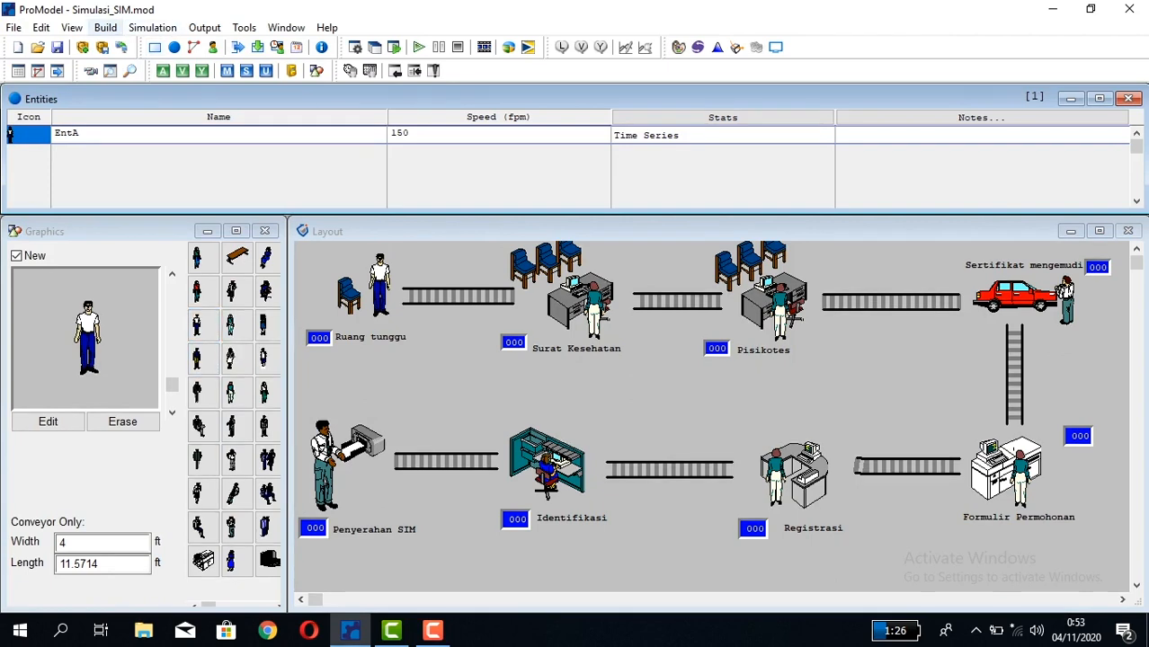
click(106, 27)
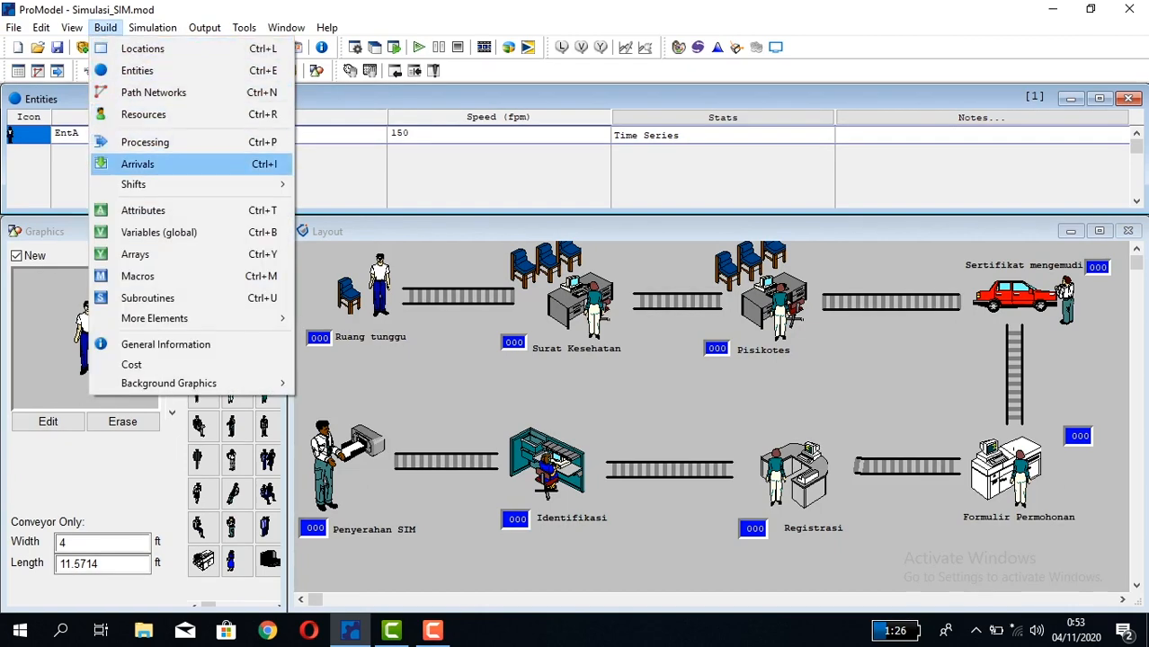
click(137, 164)
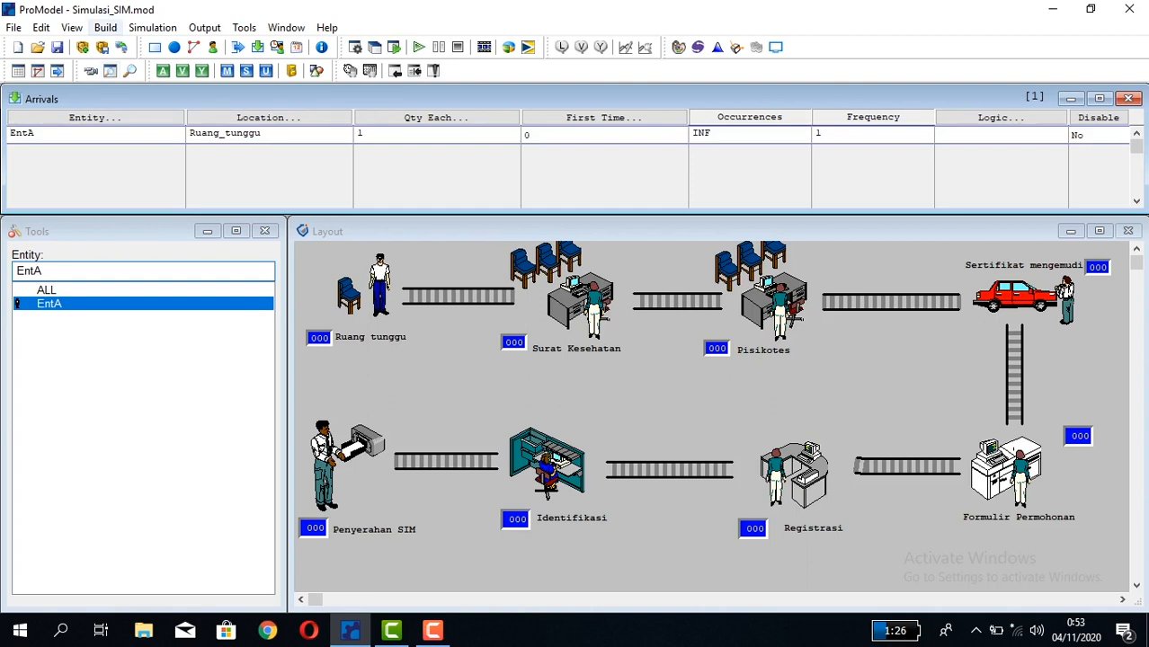
- Open the Processing tables and examine EntA's wait operations at Ruang_tunggu, Surat_Kesehatan and Pisikotes
click(106, 27)
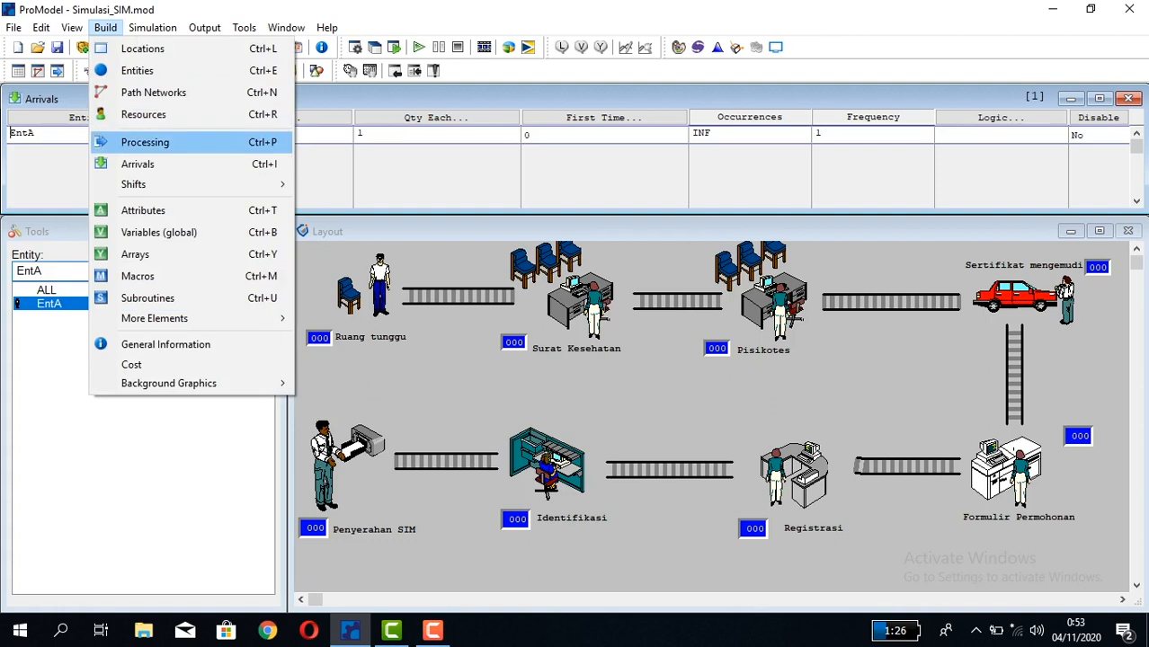
click(145, 142)
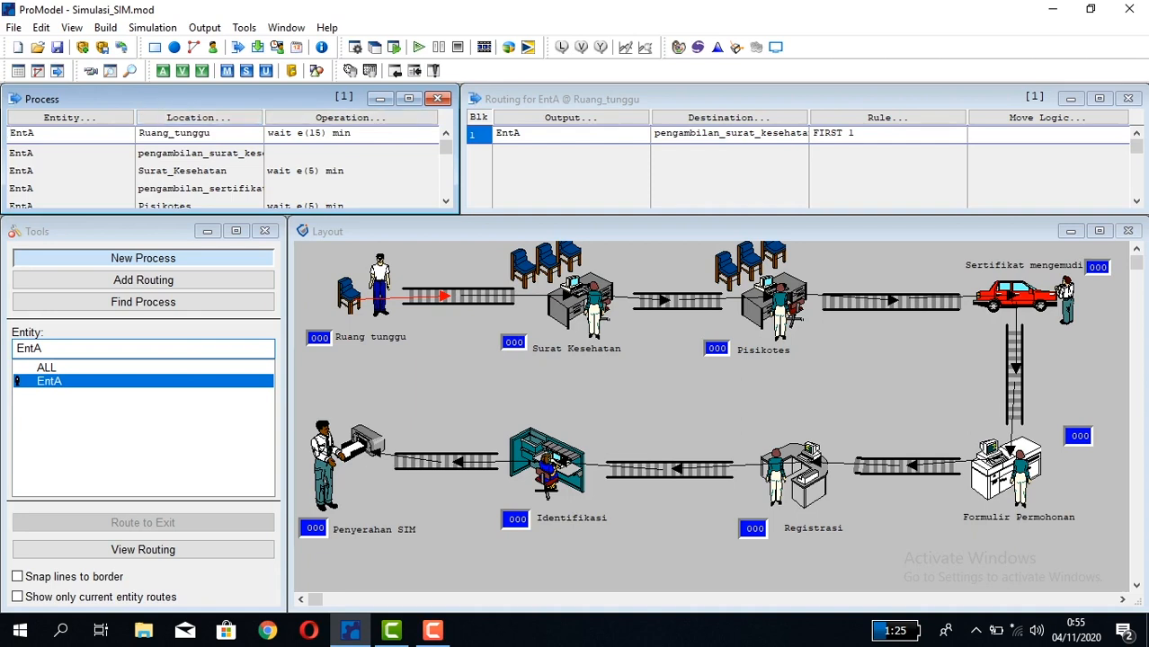
click(351, 133)
click(316, 133)
key(Right)
click(349, 170)
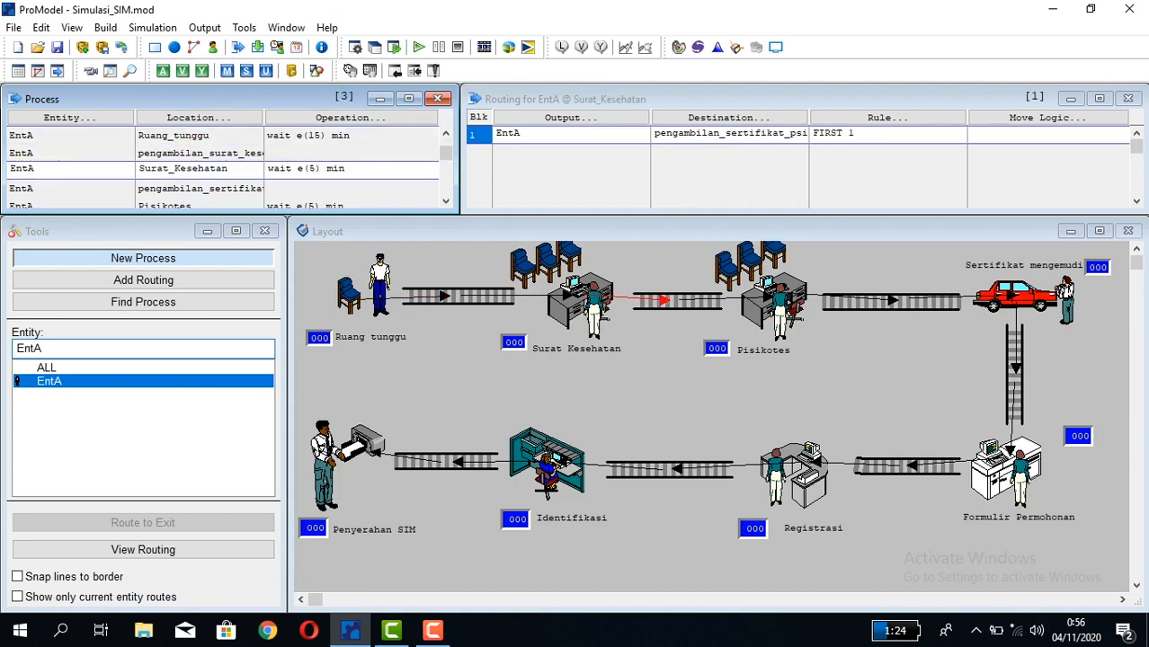
click(349, 206)
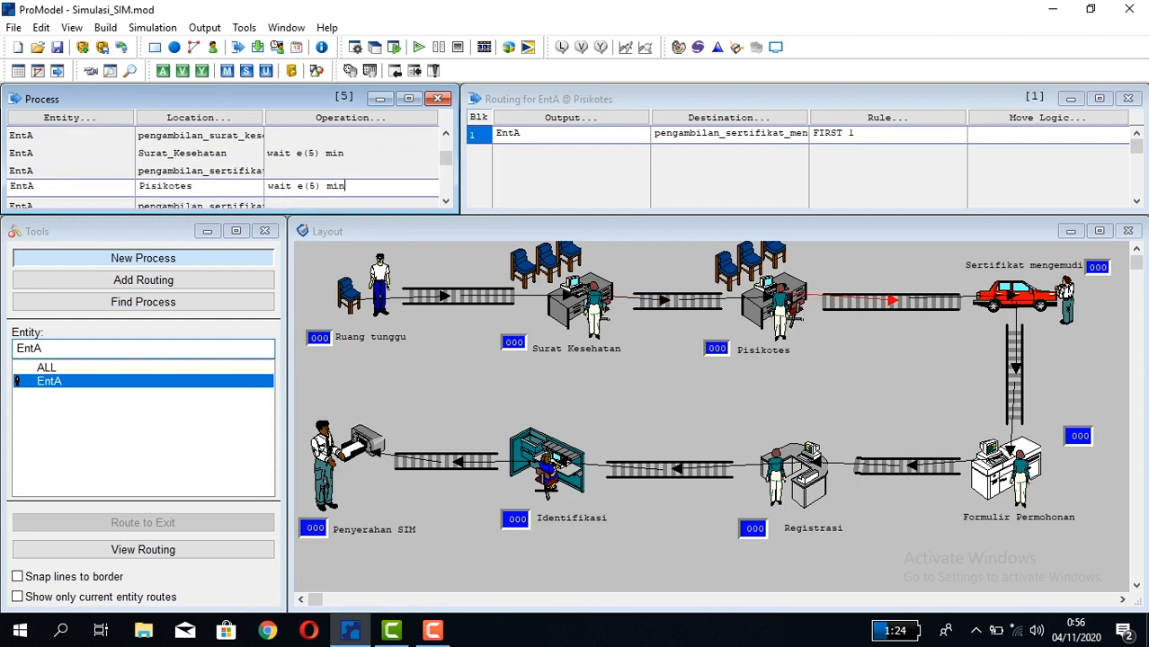
text(wait e(5) min)
- Go through the remaining process records and examine the wait operations from Sertifikat_mengemudi to Penyerahan_SIM
key(Down)
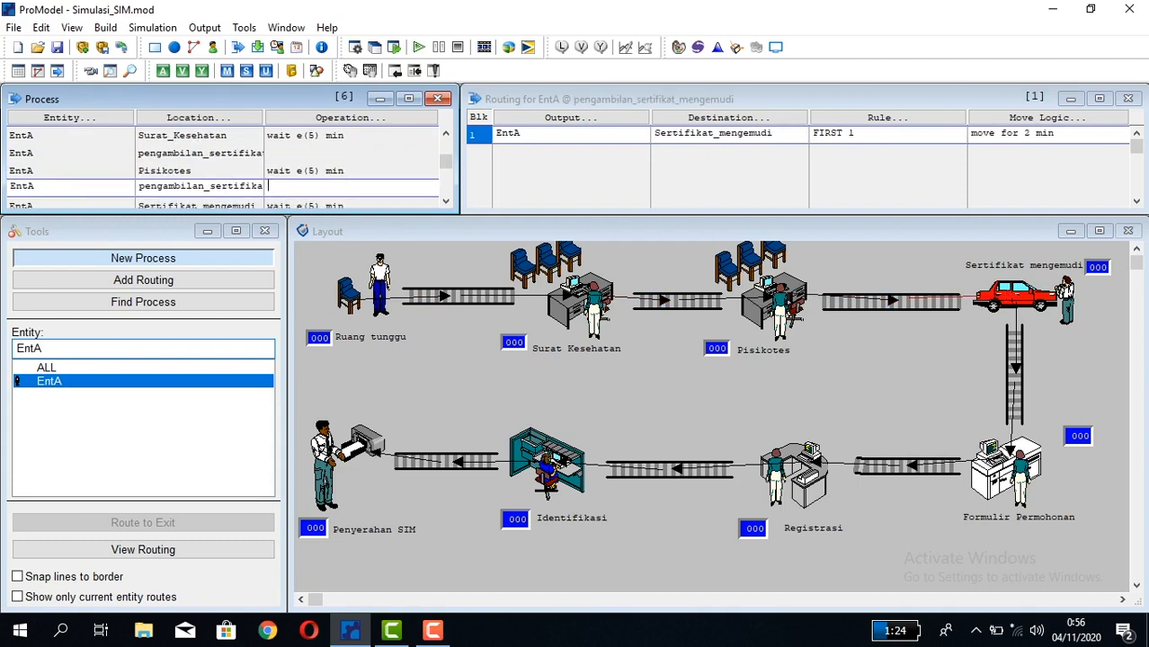
key(Down)
text(wait e(5) min)
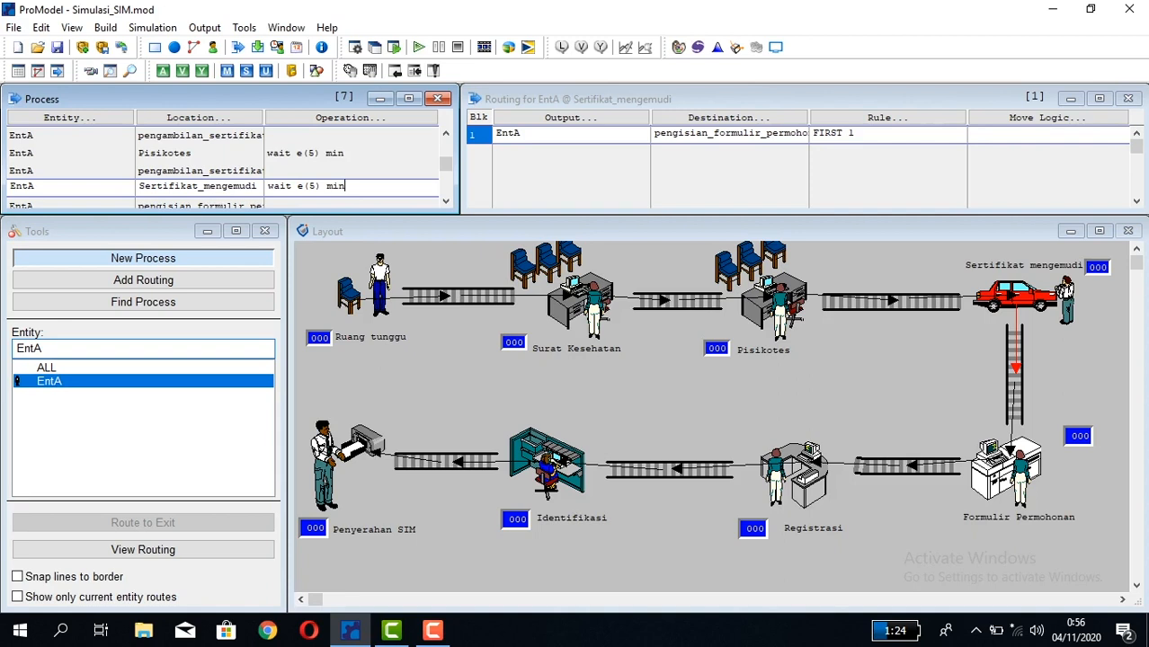
key(Down)
key(Down)
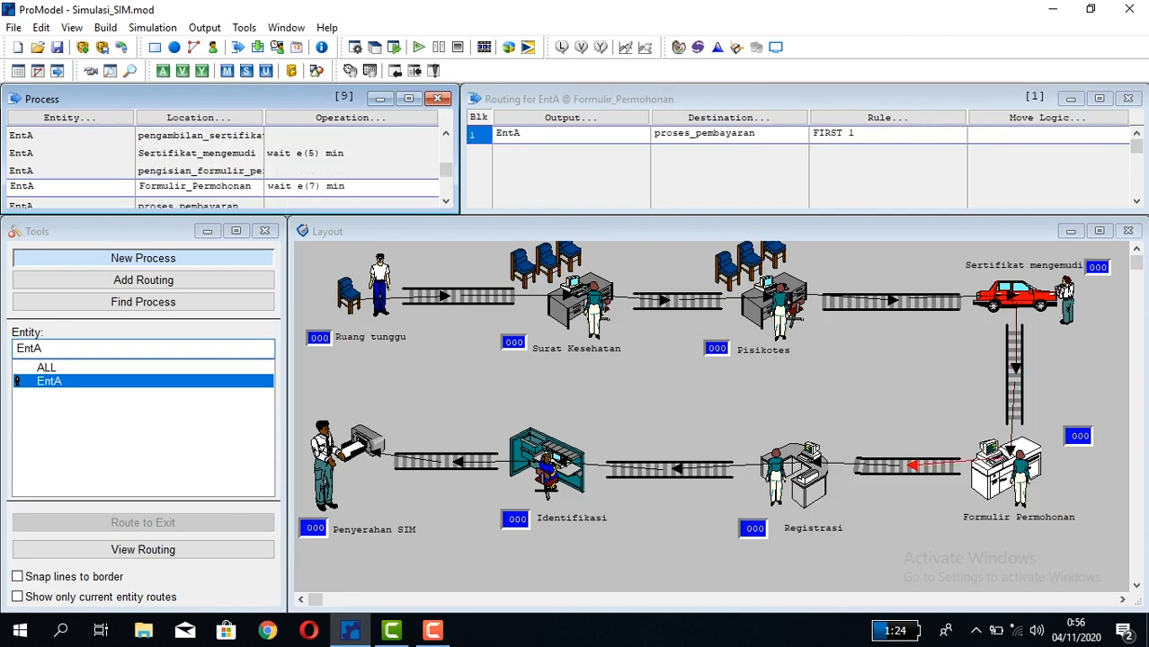
key(Down)
key(Down)
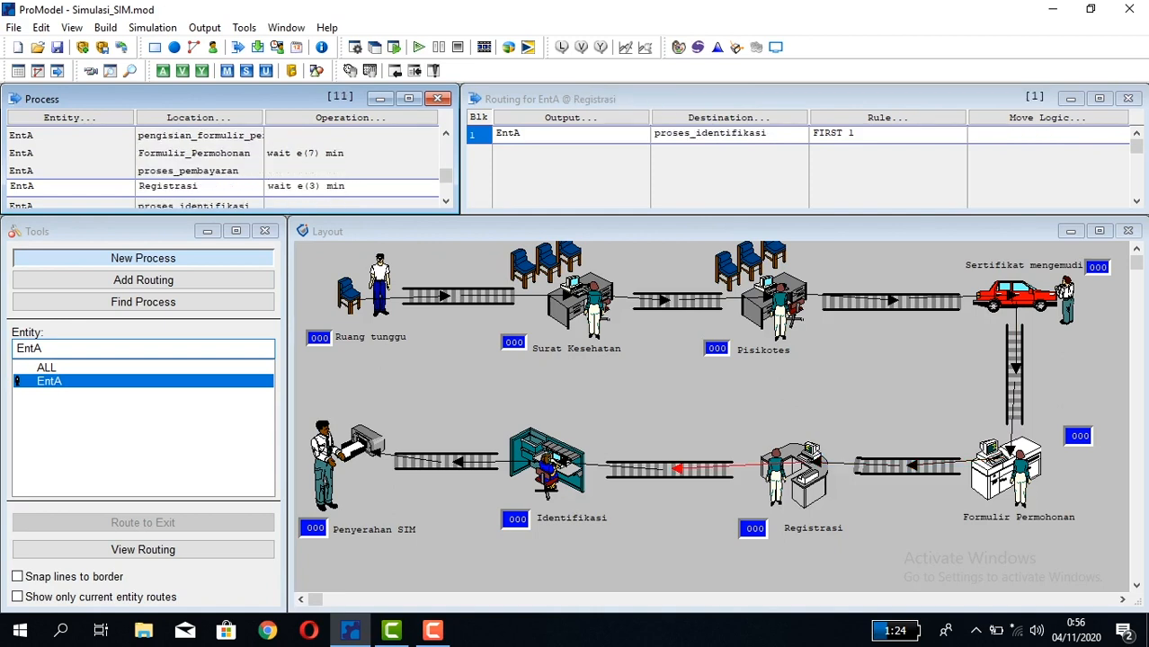
key(Down)
key(Down)
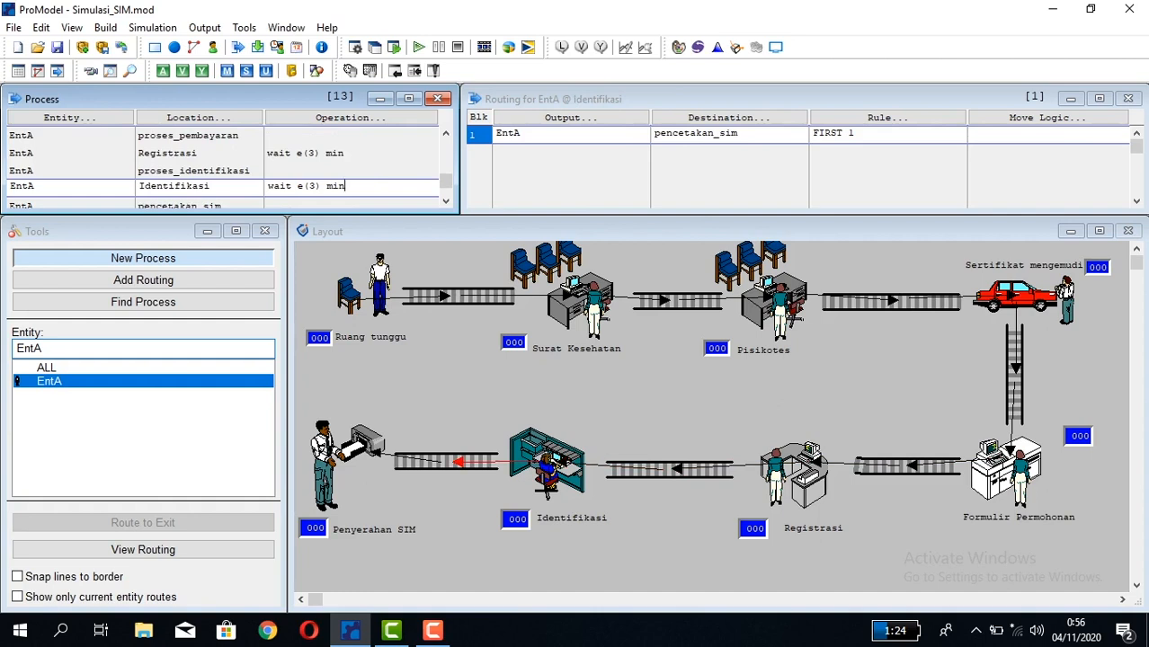
key(Down)
key(Down)
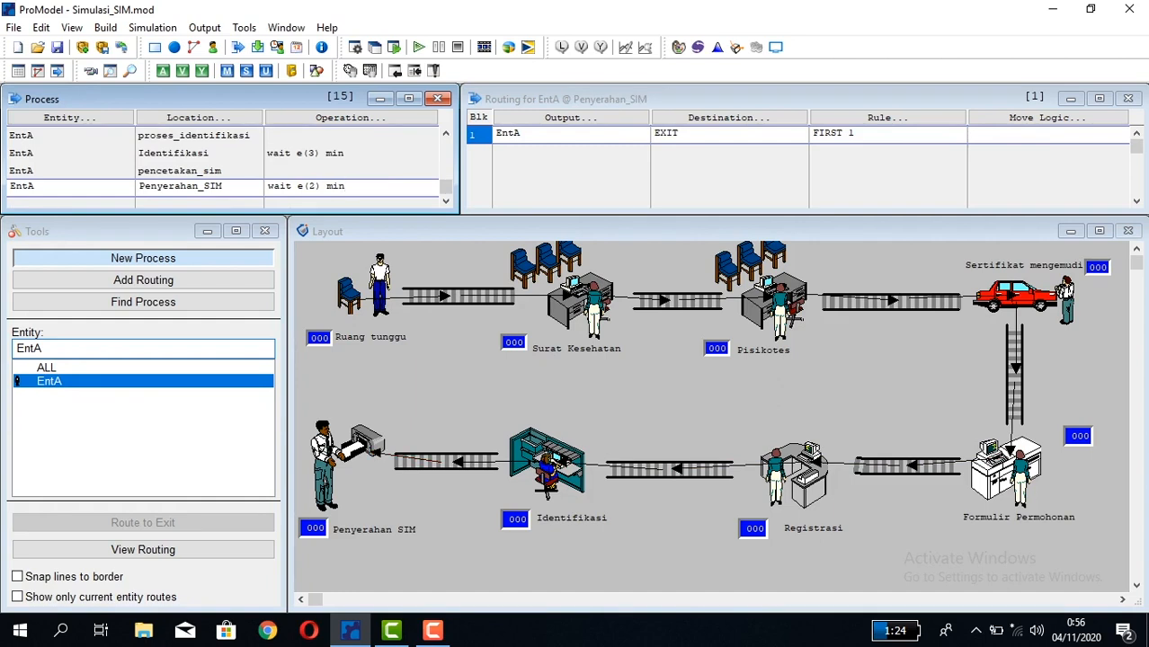
- Go back through EntA's process records from Penyerahan_SIM to the first record at Ruang_tunggu
key(Up)
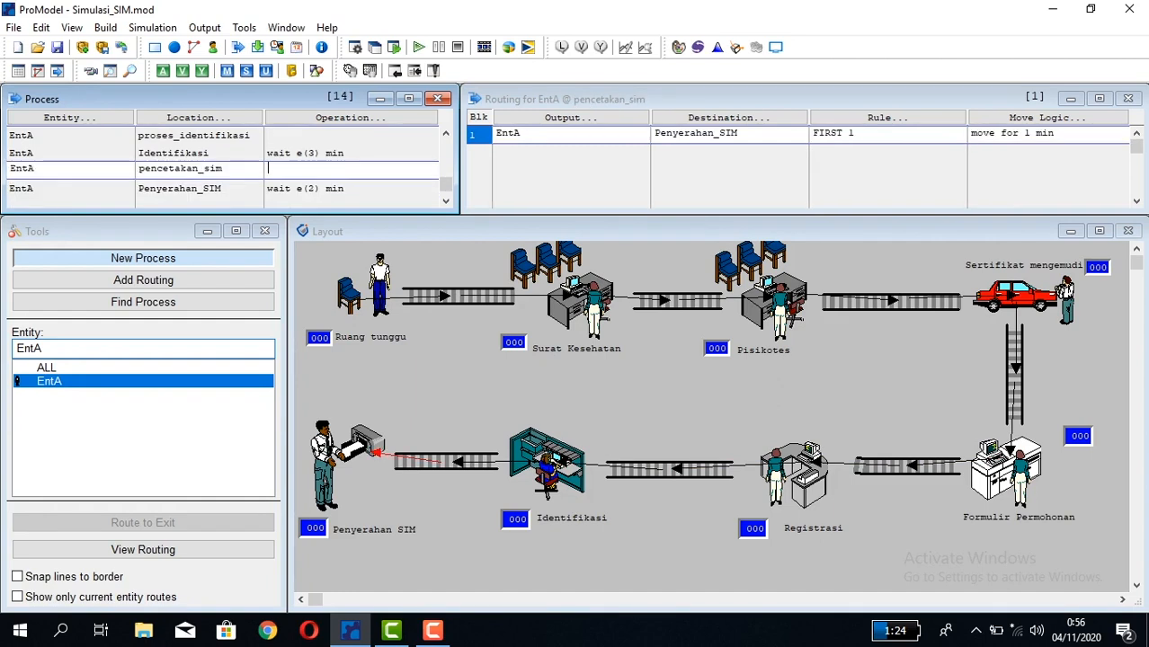
key(Up)
key(Up)
key(Up)
key(Up)
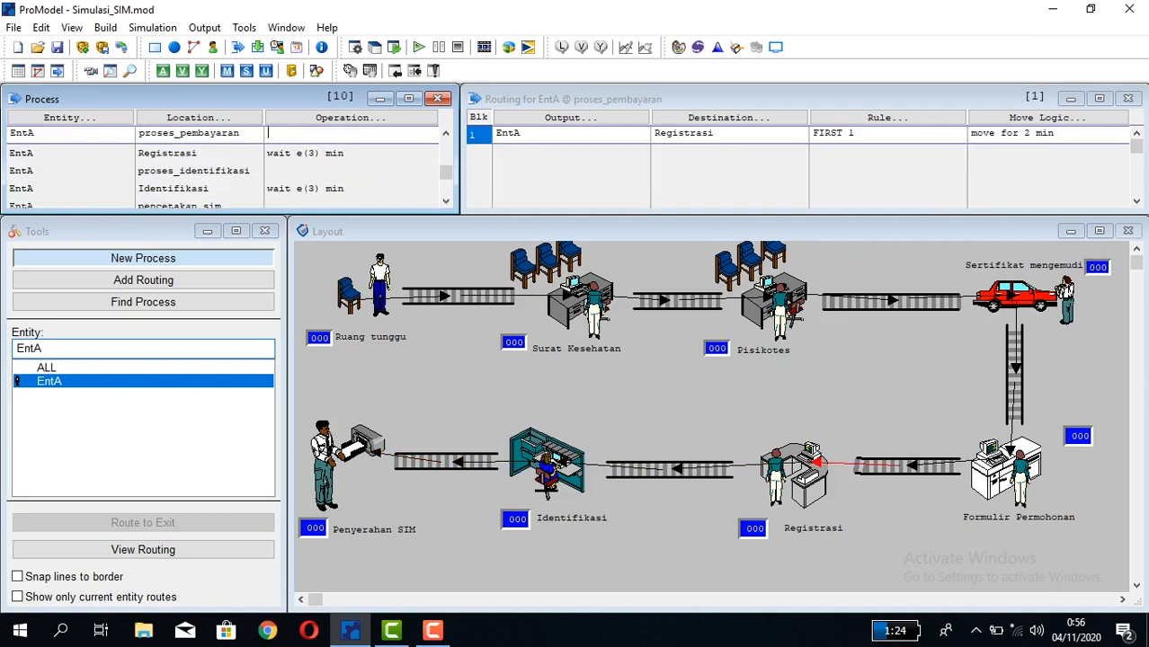
key(Up)
key(Up)
key(Up)
key(Up)
key(Up)
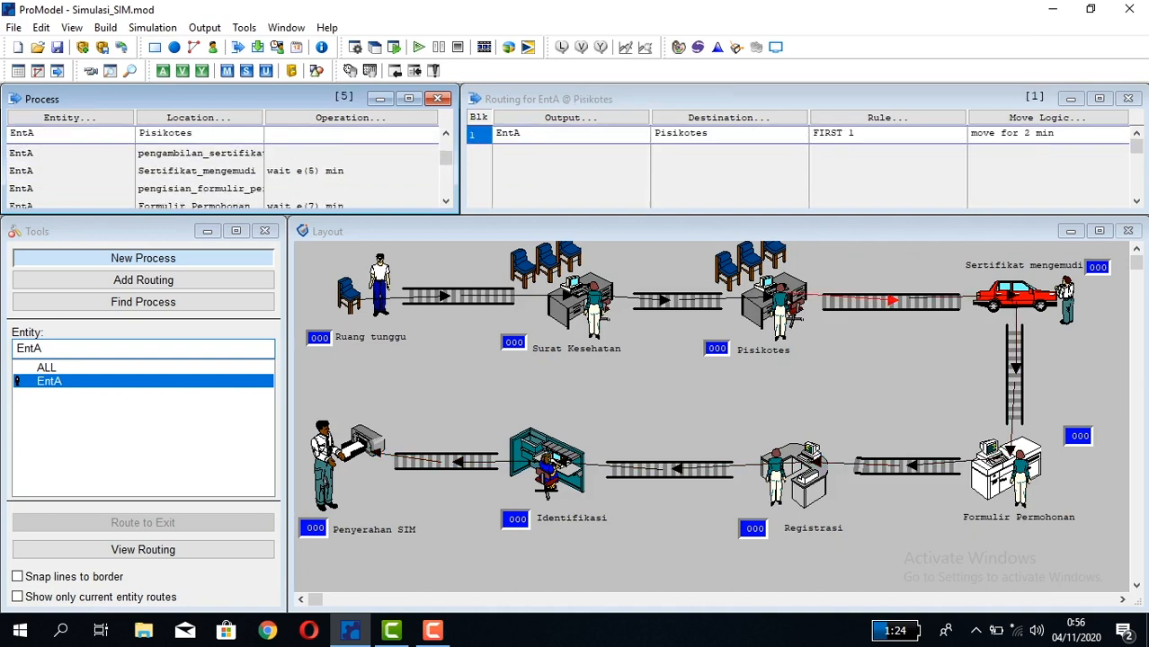
key(Up)
key(Up)
key(Up)
key(Up)
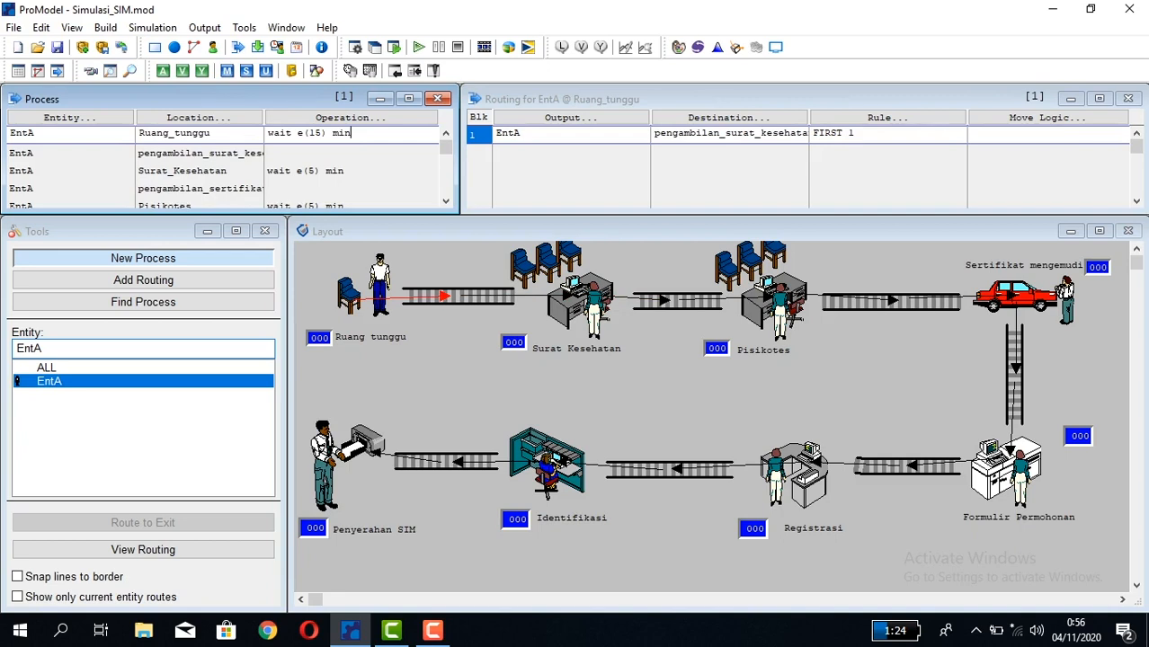
- Examine the routing destinations and move logic of the connecting conveyor records from pengambilan_surat_kesehatan to proses_pembayaran
key(Down)
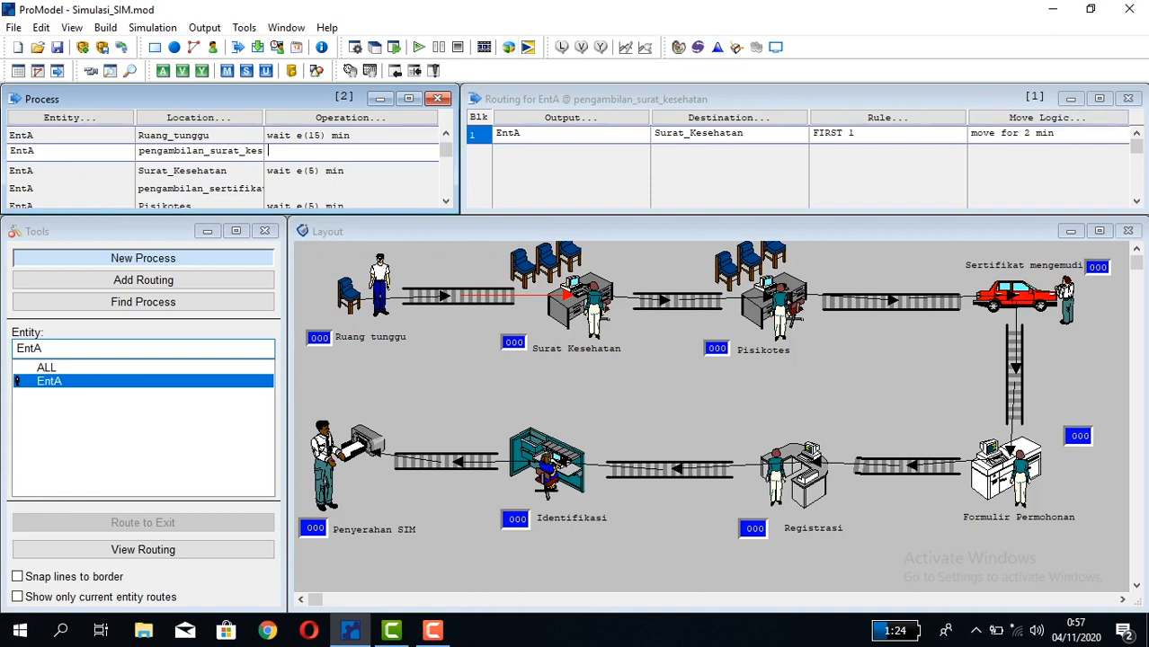
click(199, 188)
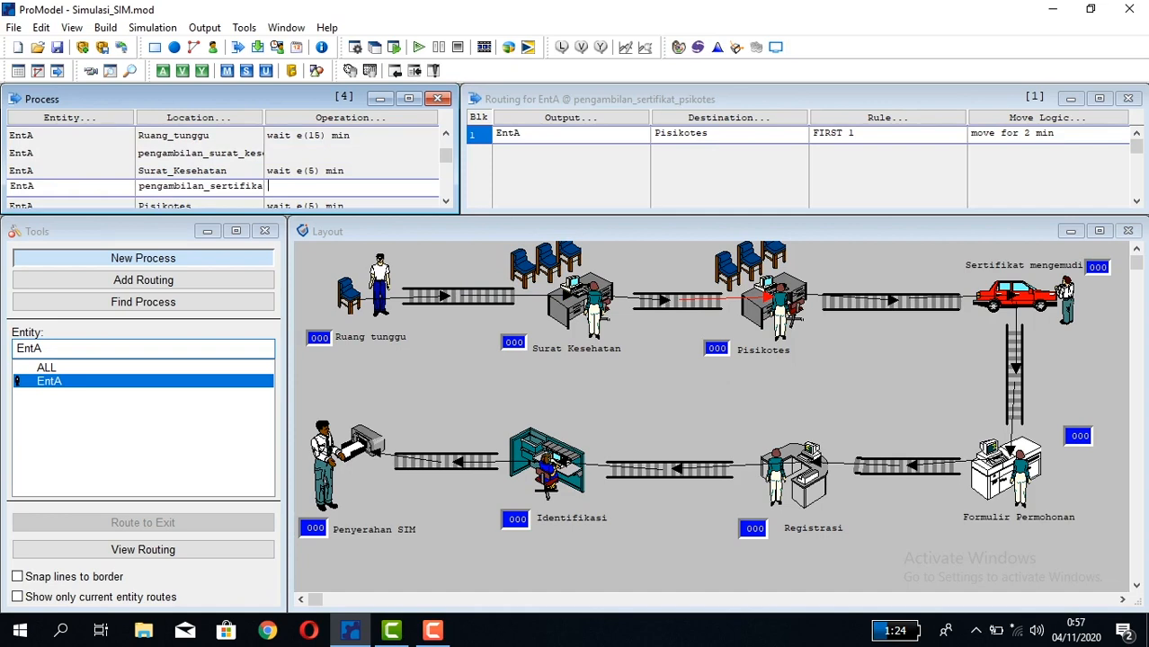
key(Down)
key(Down)
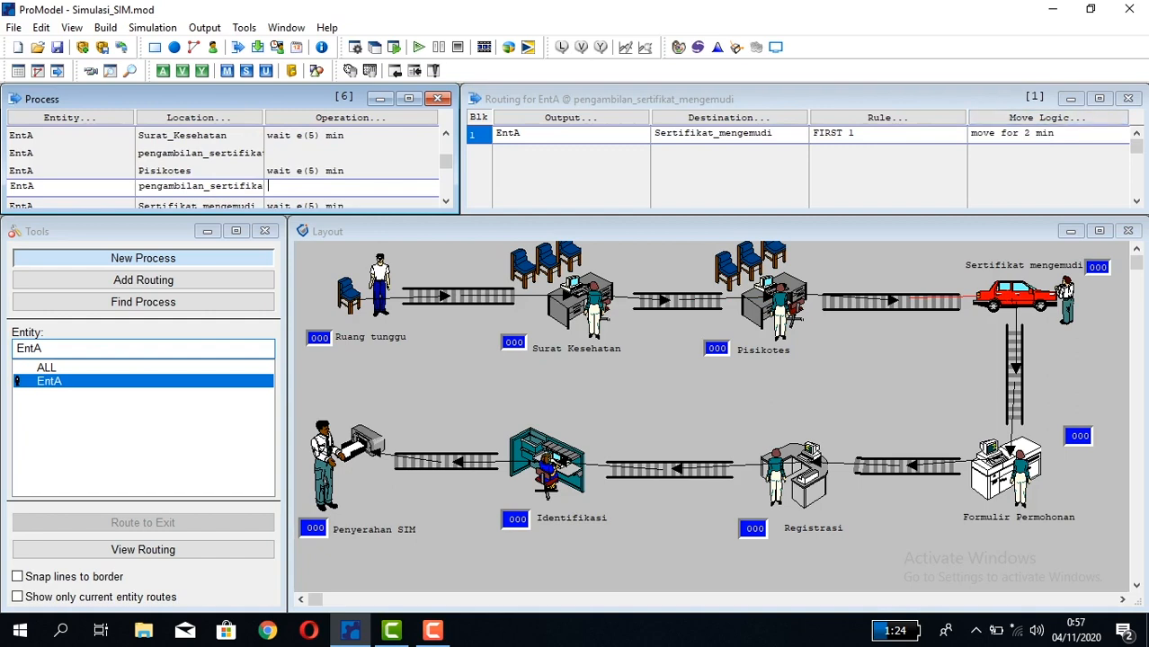
key(Down)
key(Down)
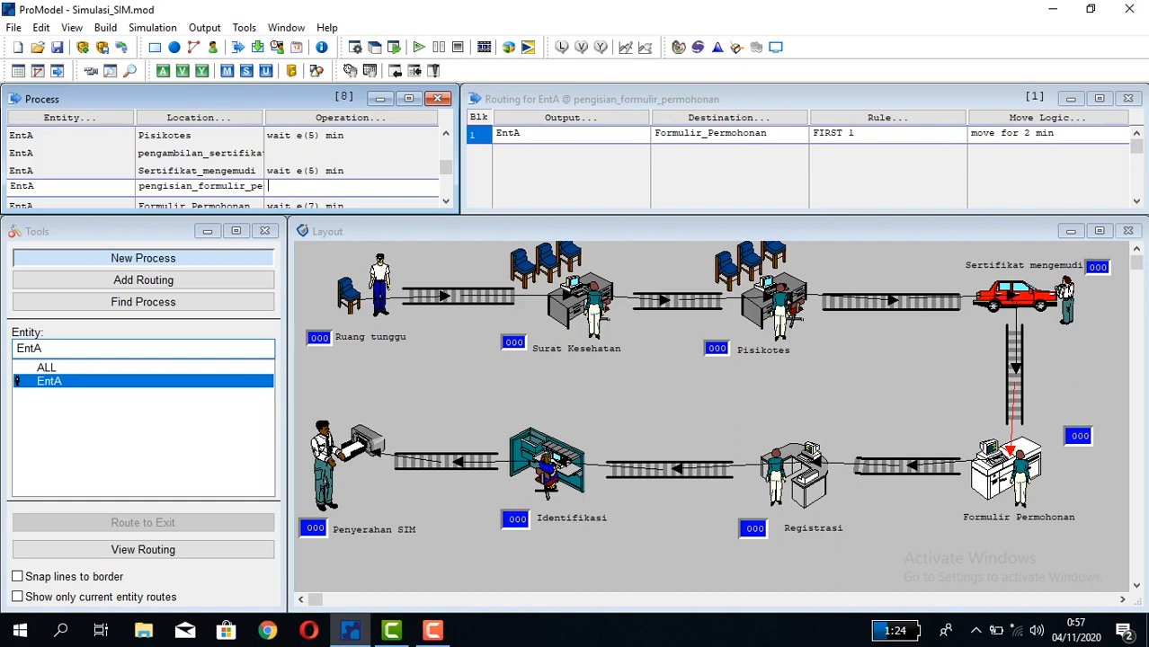
key(Down)
key(Down)
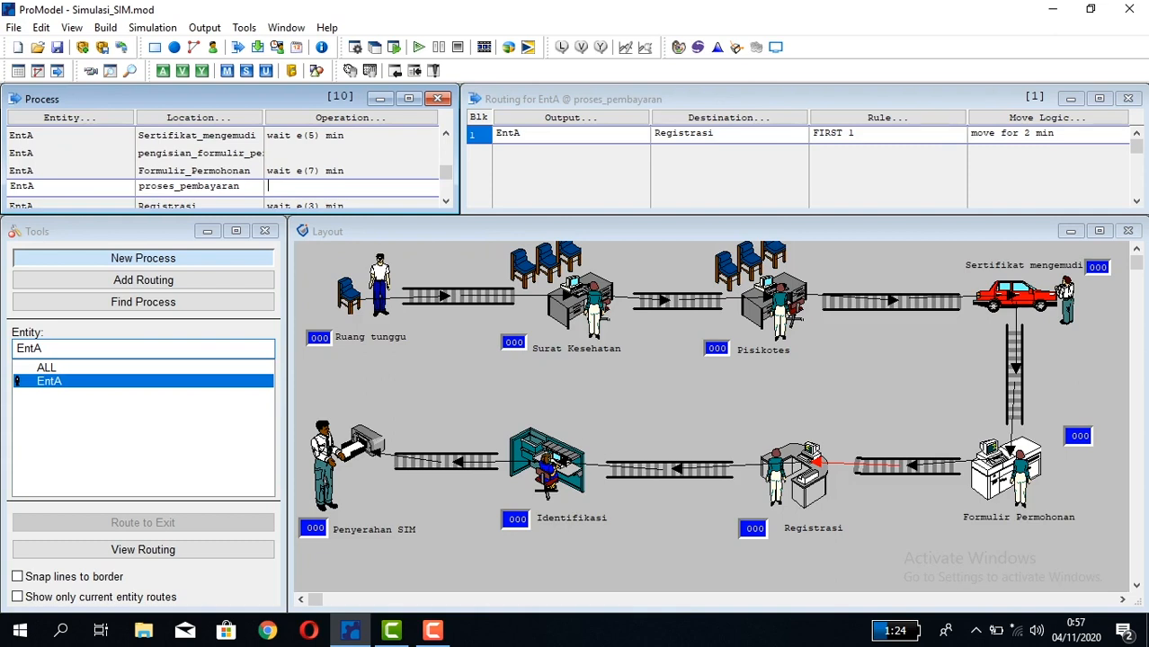
- Examine the routing and move logic of the proses_pembayaran, proses_identifikasi and pencetakan_sim records
click(345, 205)
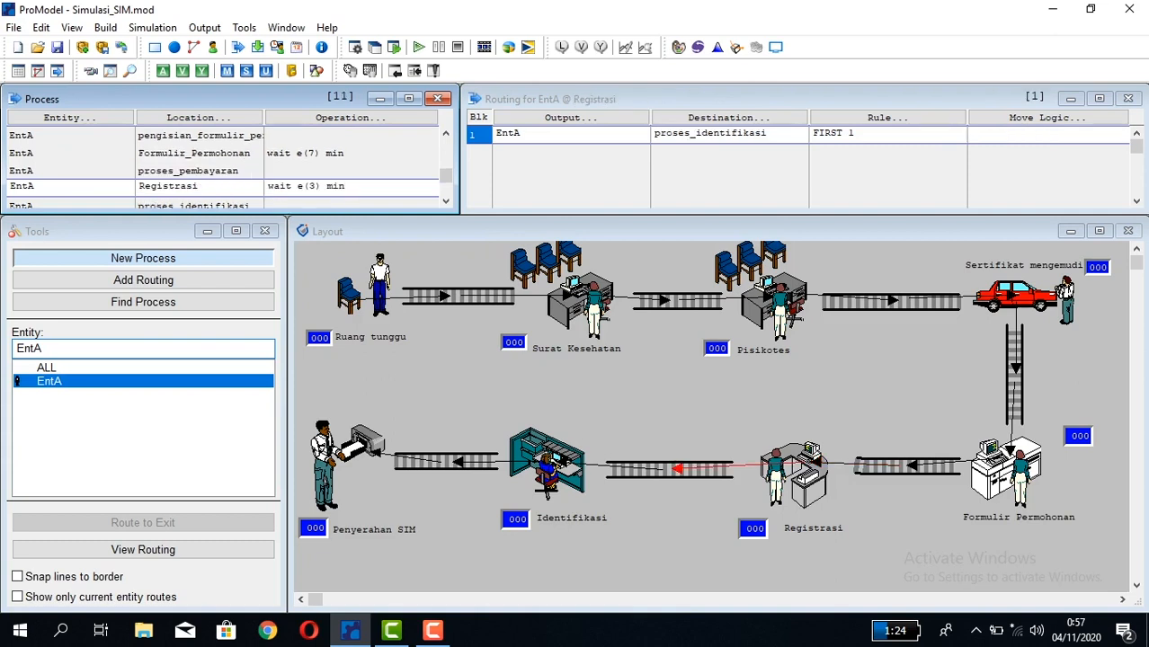
click(344, 169)
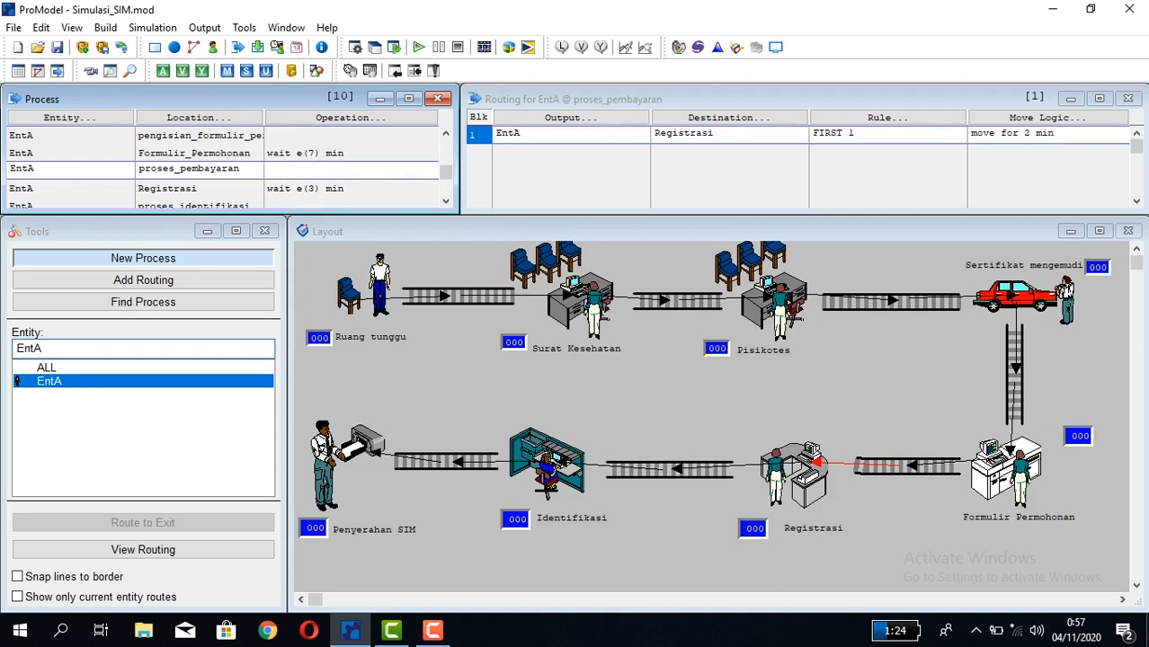
key(Down)
key(Down)
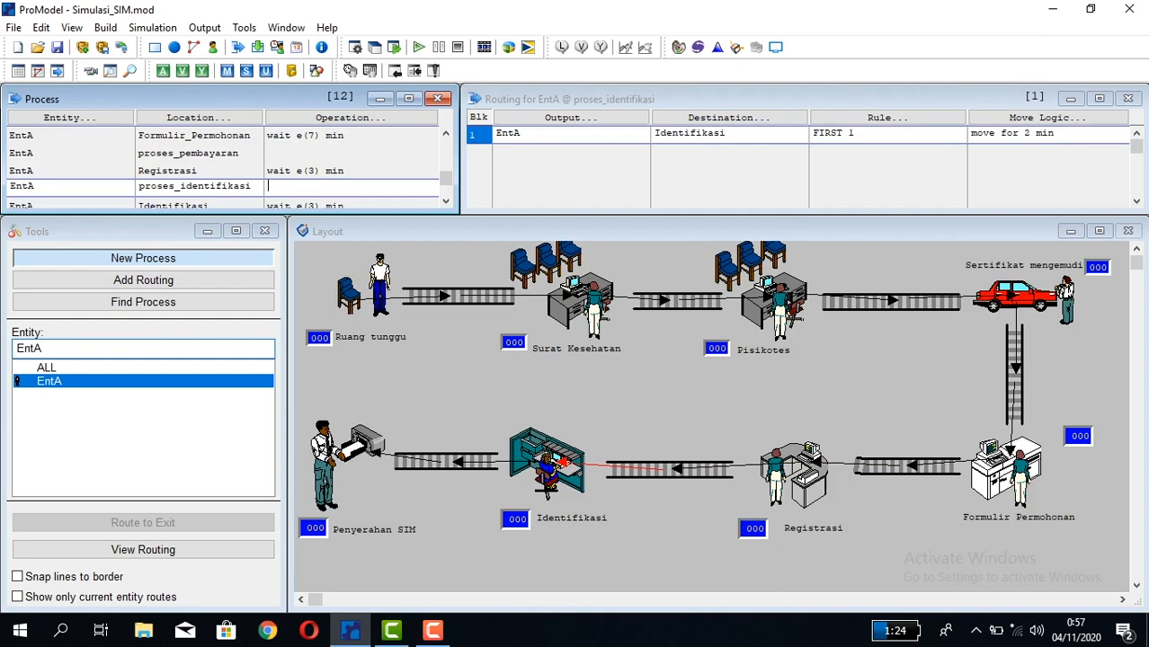
key(Down)
key(Down)
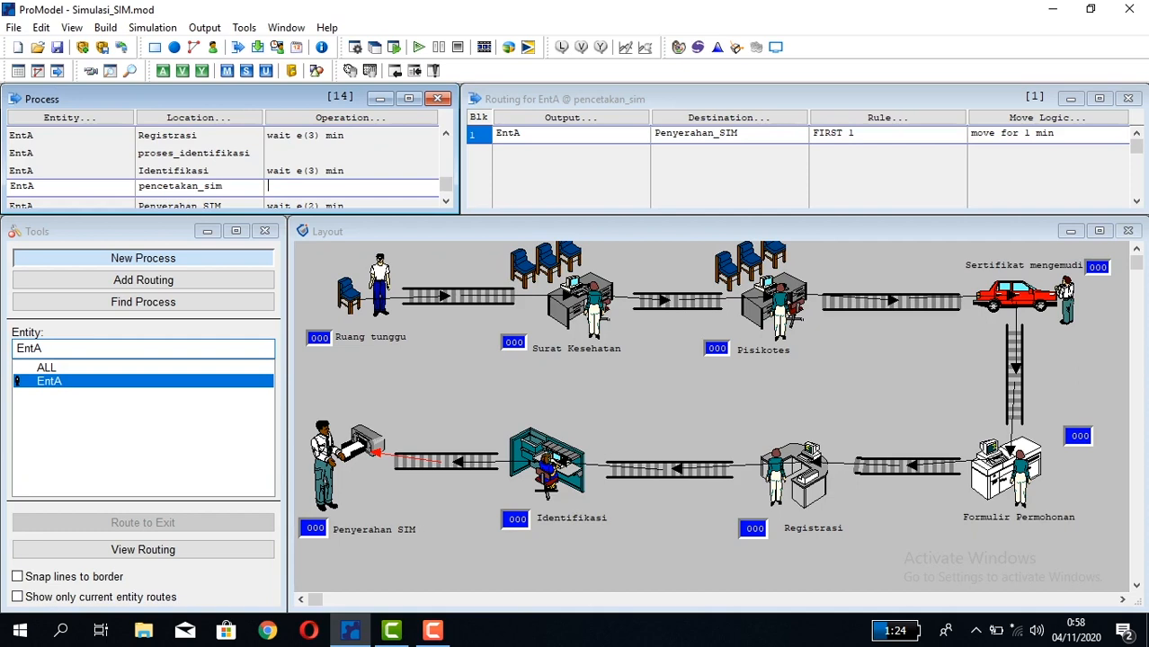
- Look over the last process records around pencetakan_sim, and return to the Ruang_tunggu record at the start of the Process table
click(666, 396)
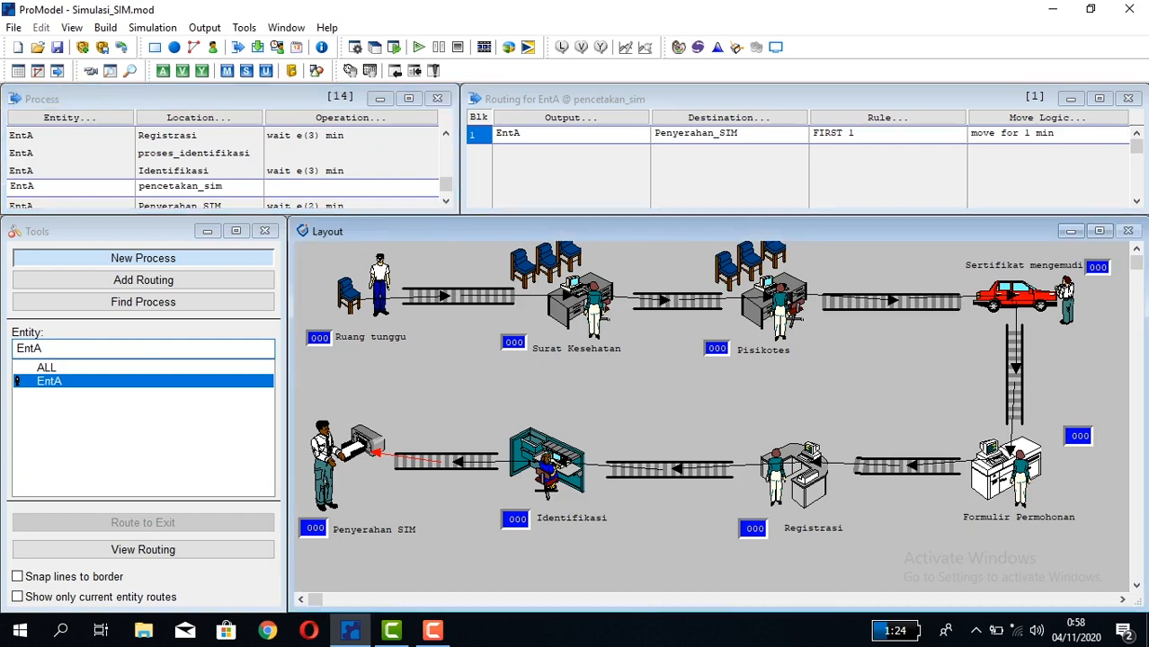
click(356, 187)
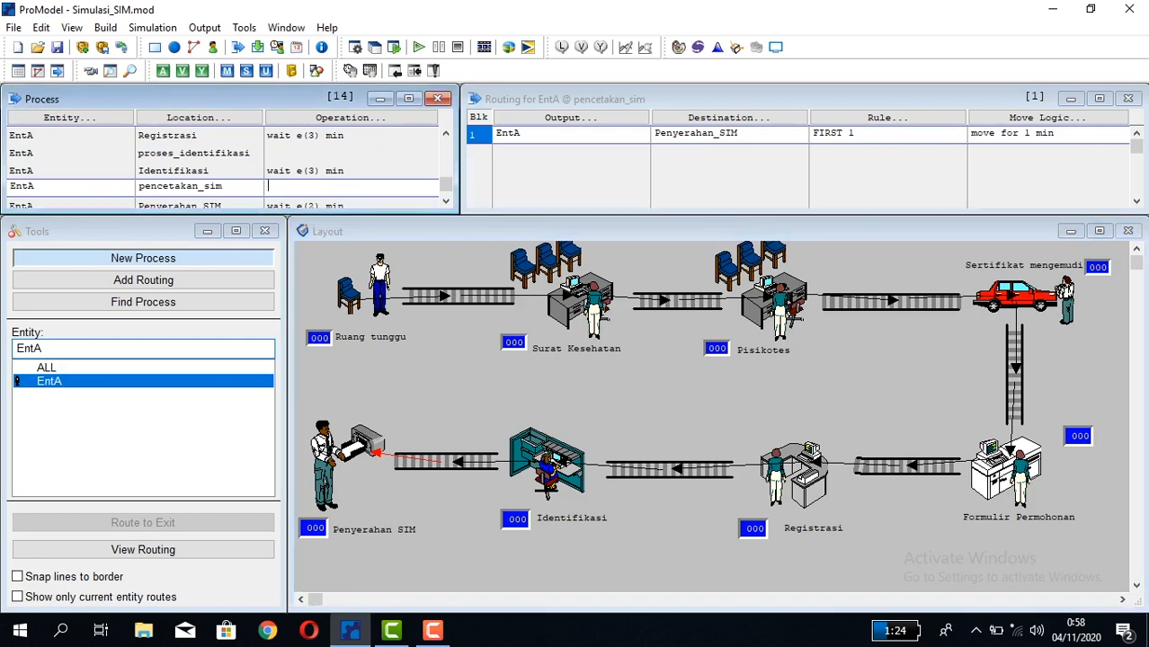
click(356, 205)
click(356, 205)
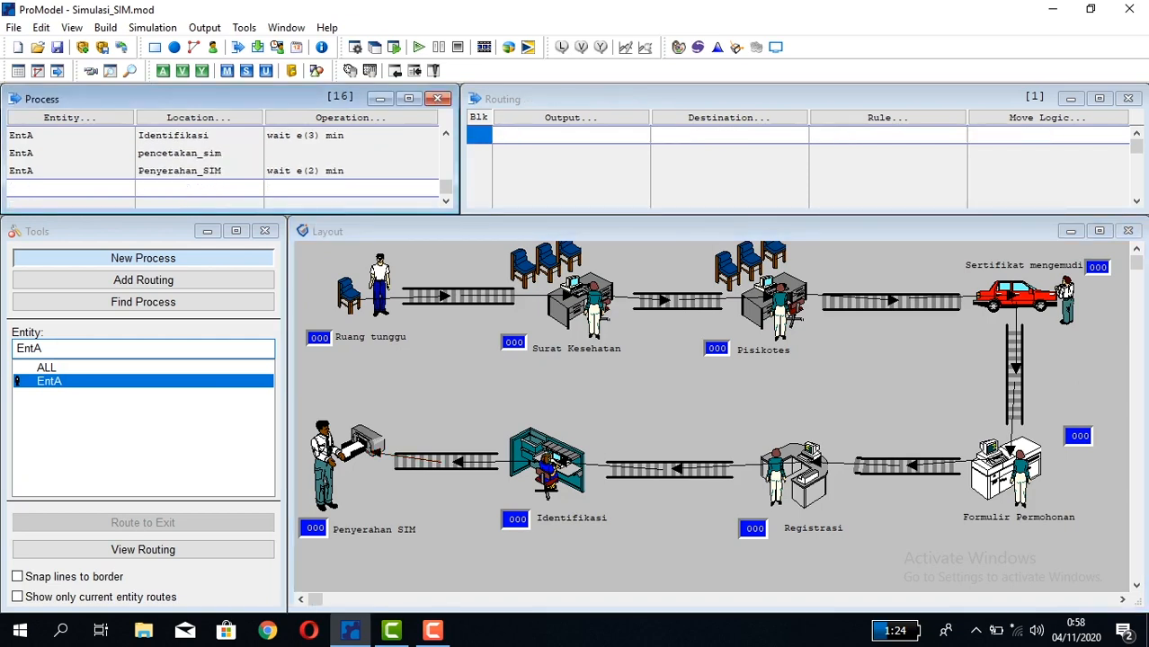
click(356, 170)
click(356, 152)
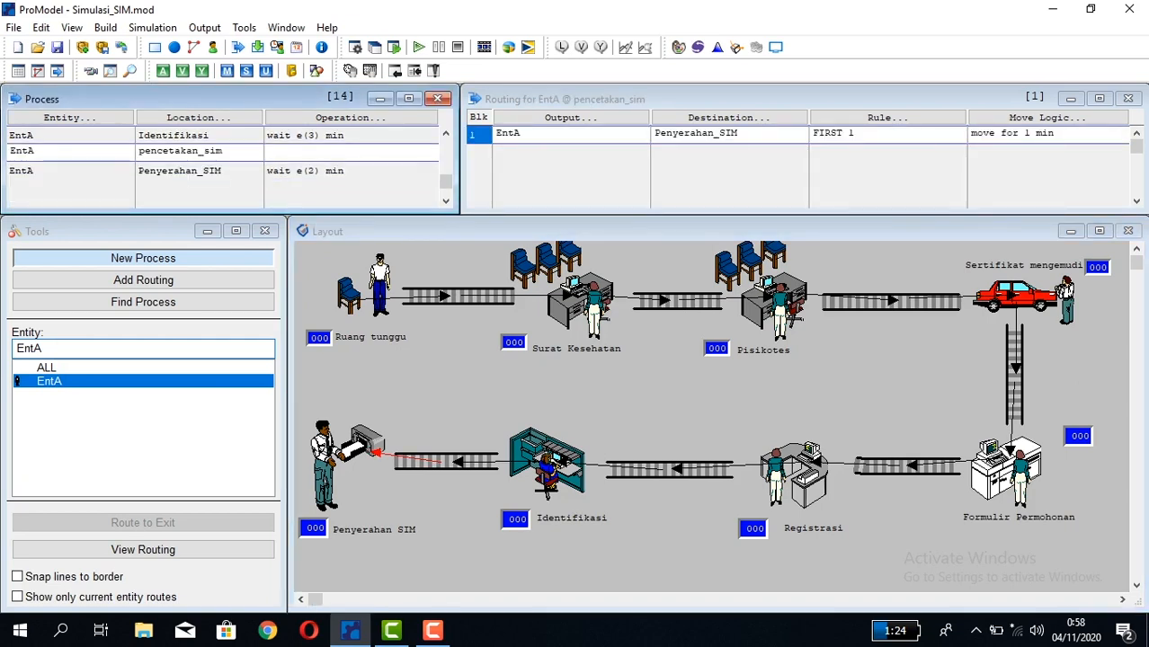
key(Up)
key(Up)
key(Up)
key(Up)
key(Up)
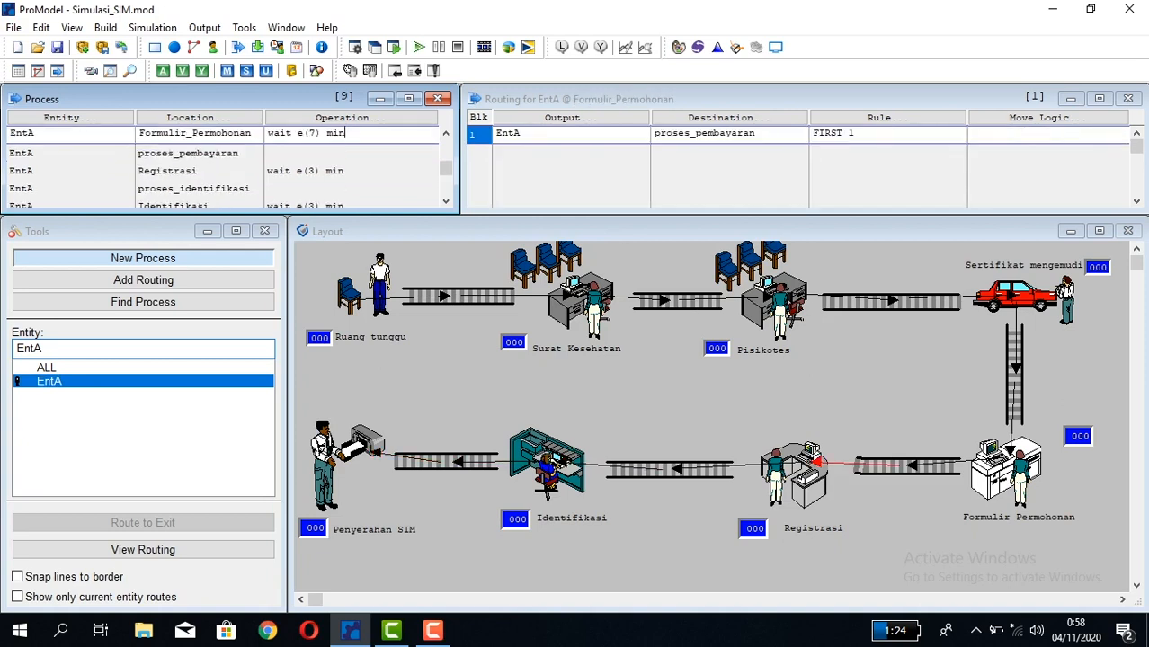
key(Up)
key(Up)
key(Up)
key(Up)
key(Up)
key(Up)
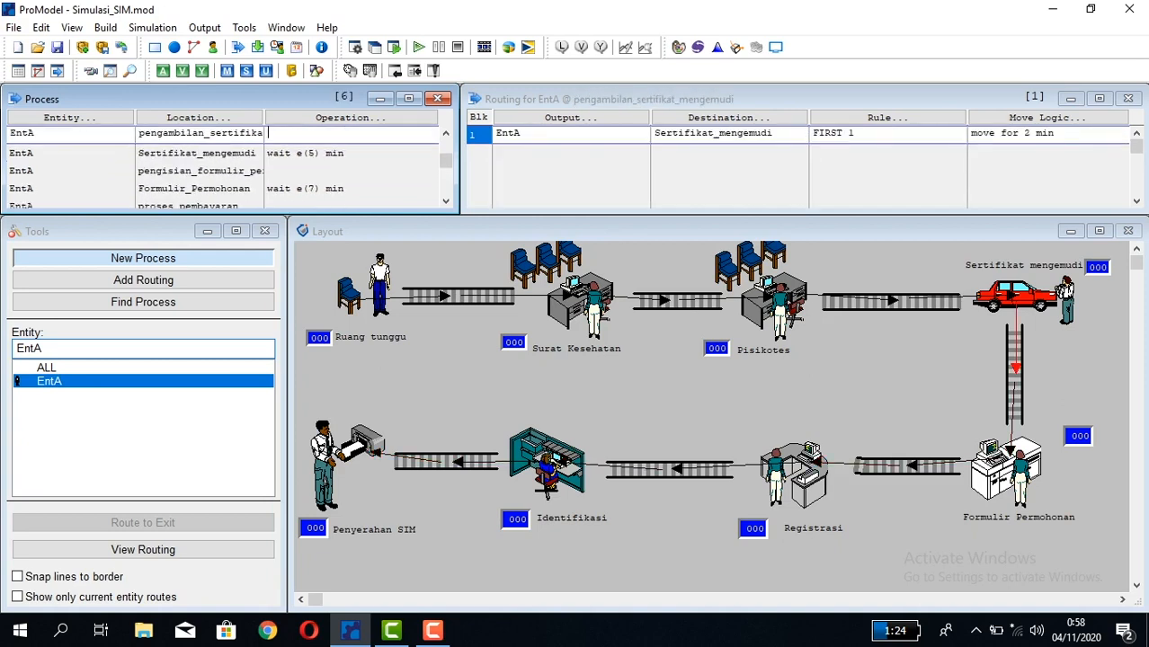
key(Up)
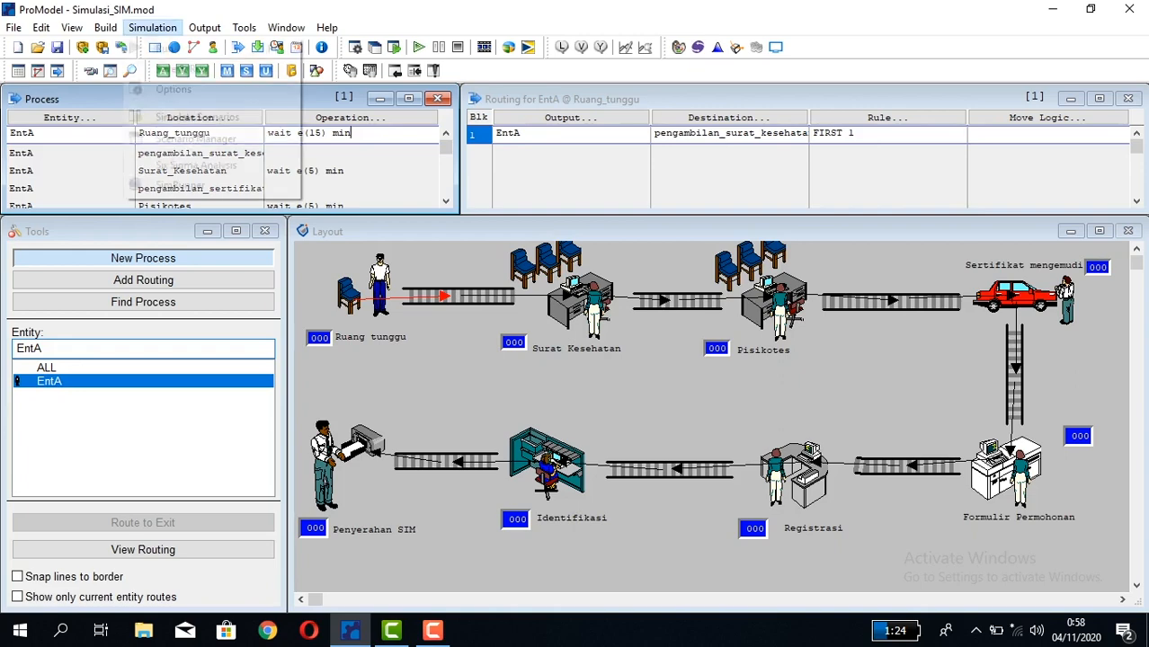
- Review the run time in the Simulation Options and accept the settings as they are
click(152, 27)
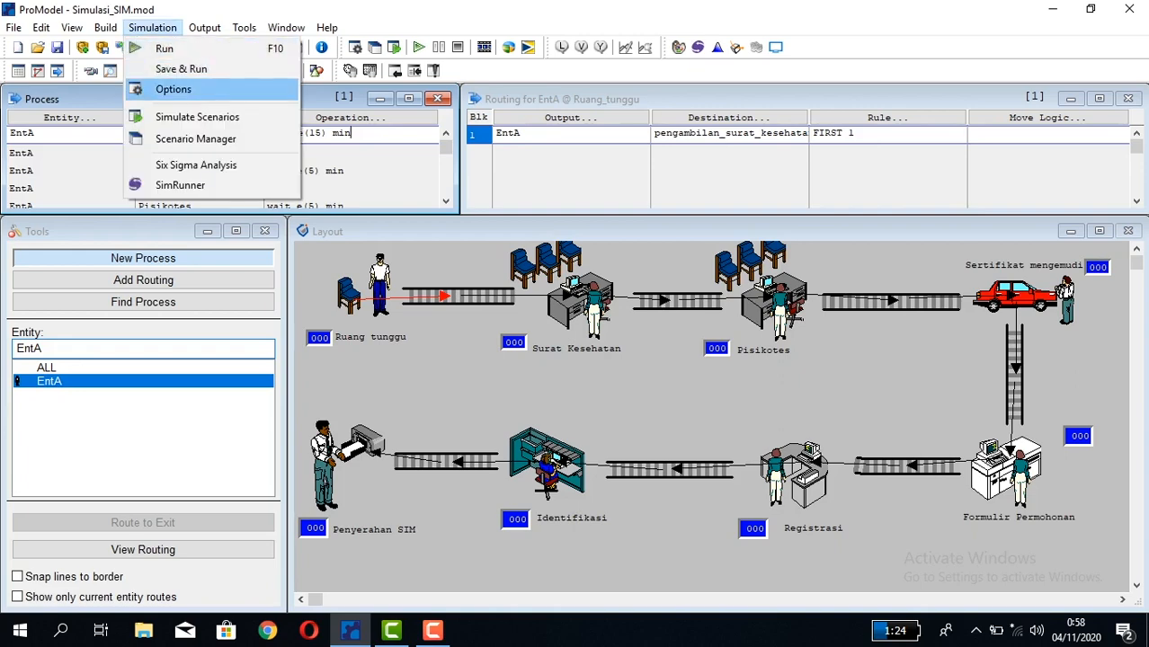
click(172, 89)
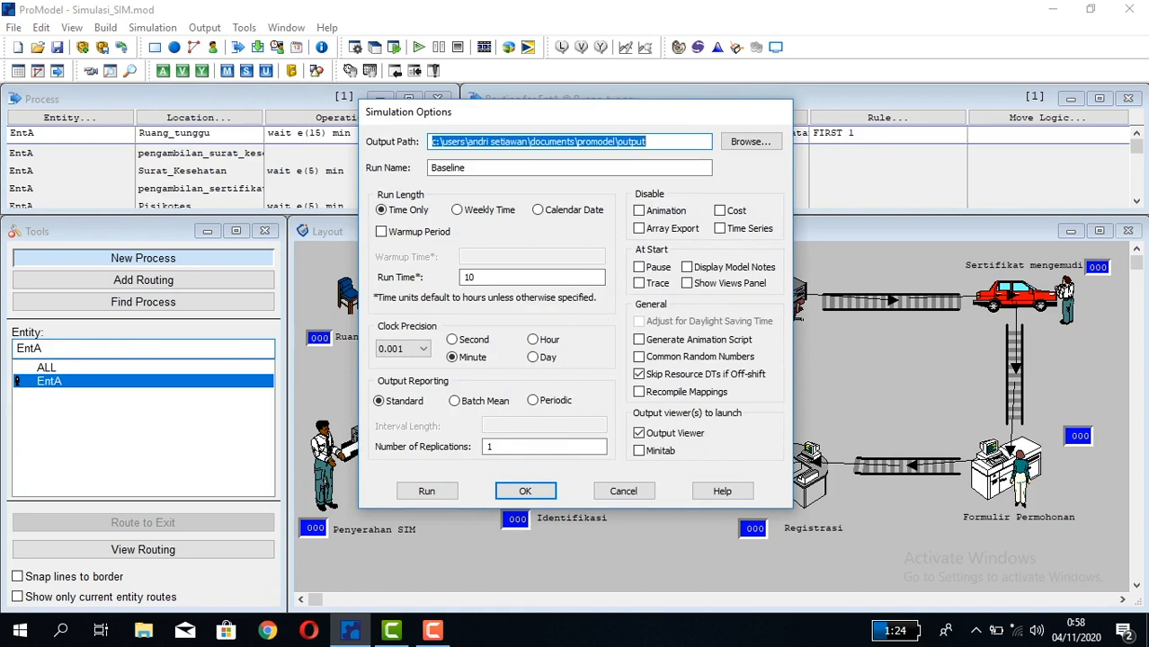
click(477, 278)
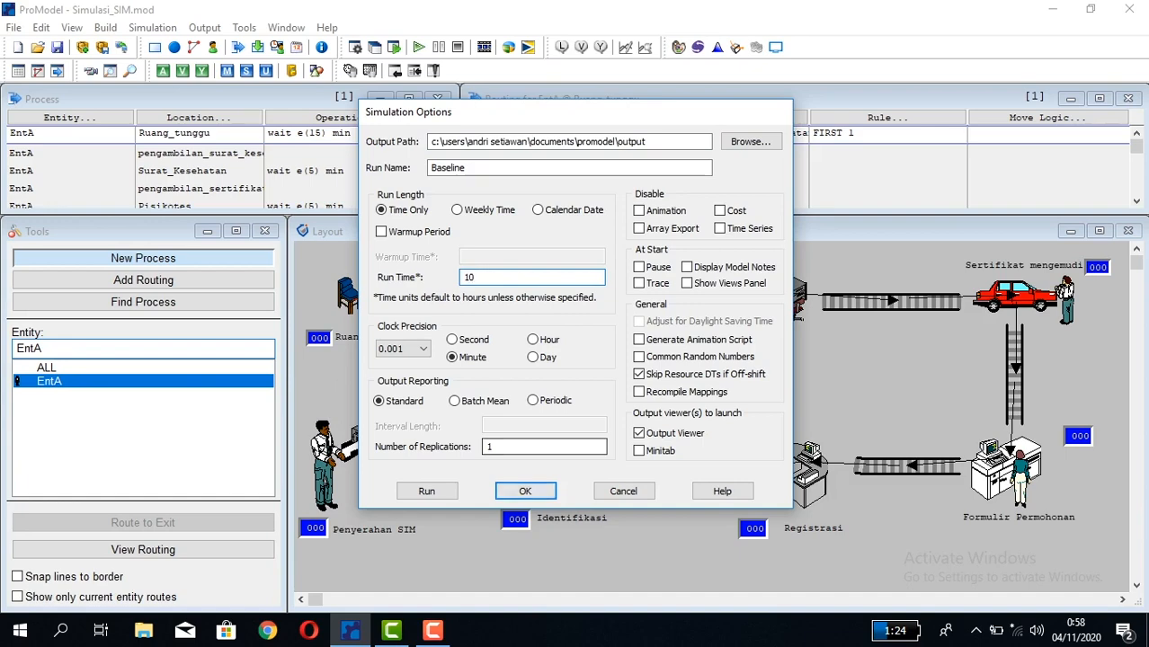
click(525, 491)
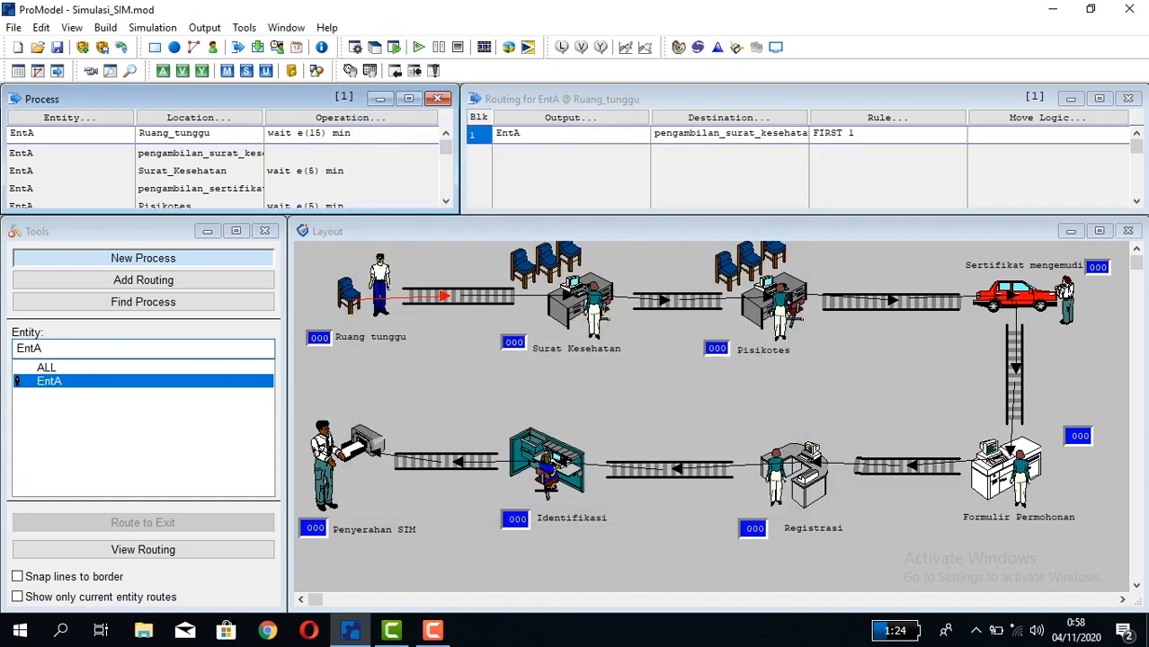
- Run the simulation to completion and open its results in the Output Viewer
click(152, 27)
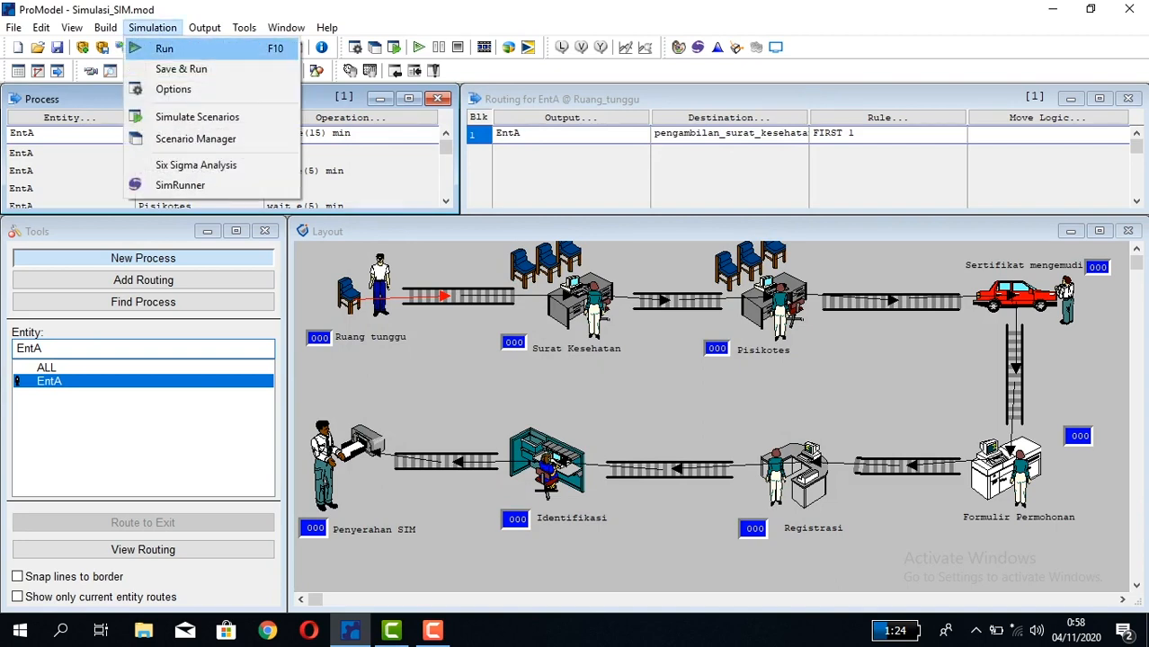
click(165, 48)
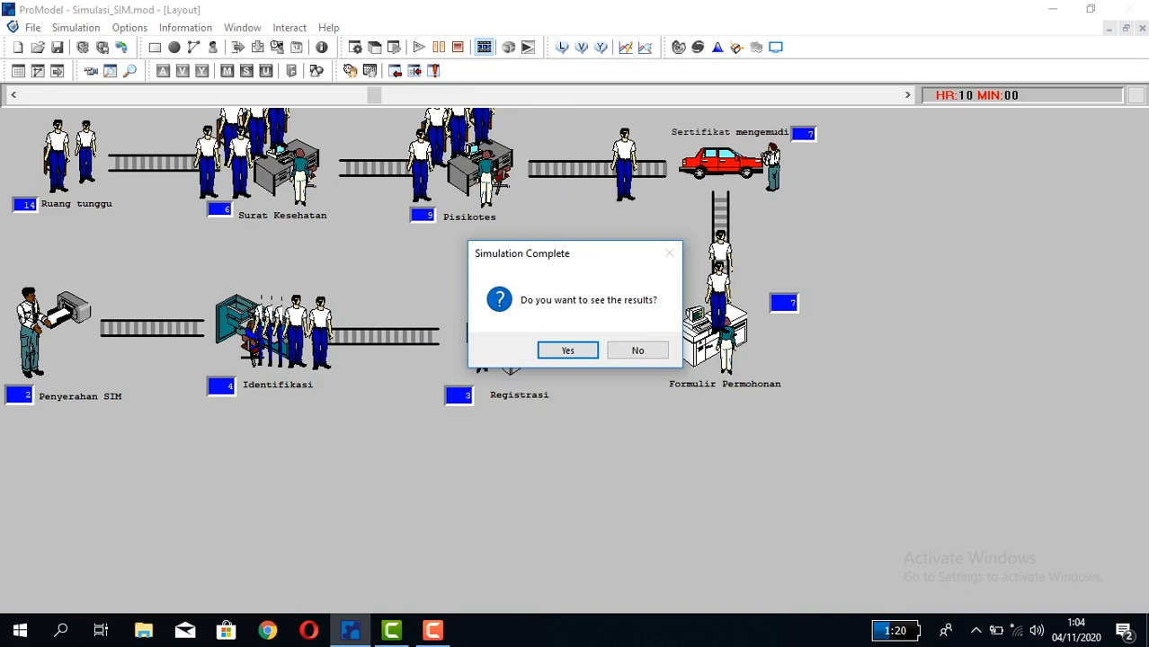
key(Return)
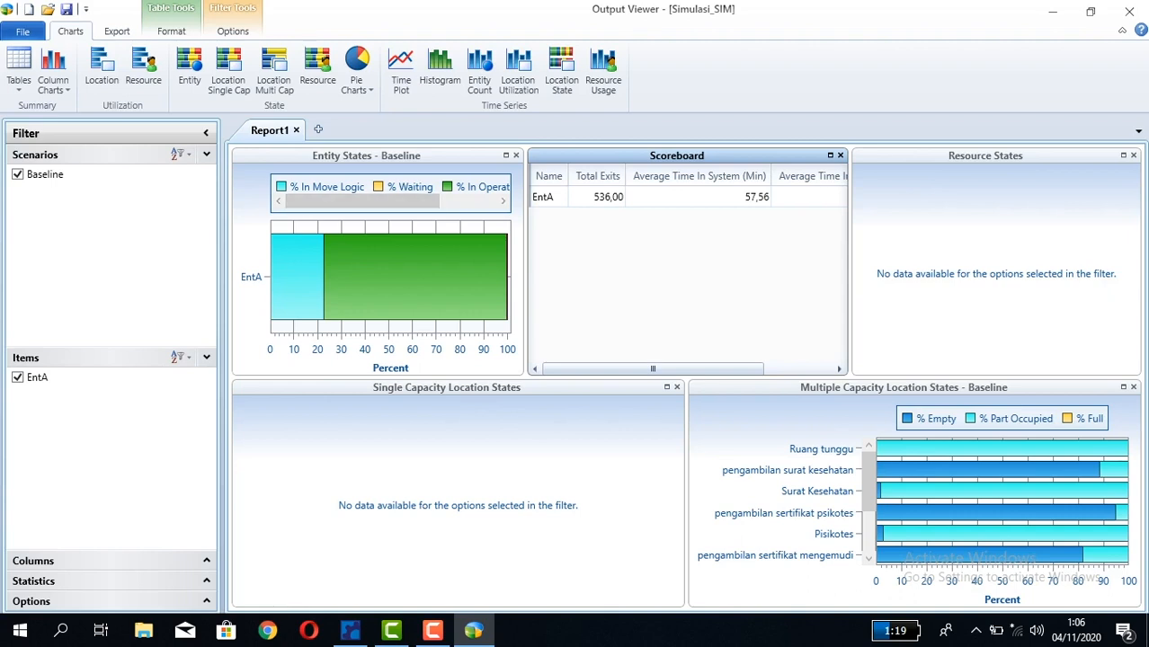
- Examine EntA's entity states and the multiple capacity location states from Ruang_tunggu through Penyerahan_SIM in the report
mouse_move(291, 296)
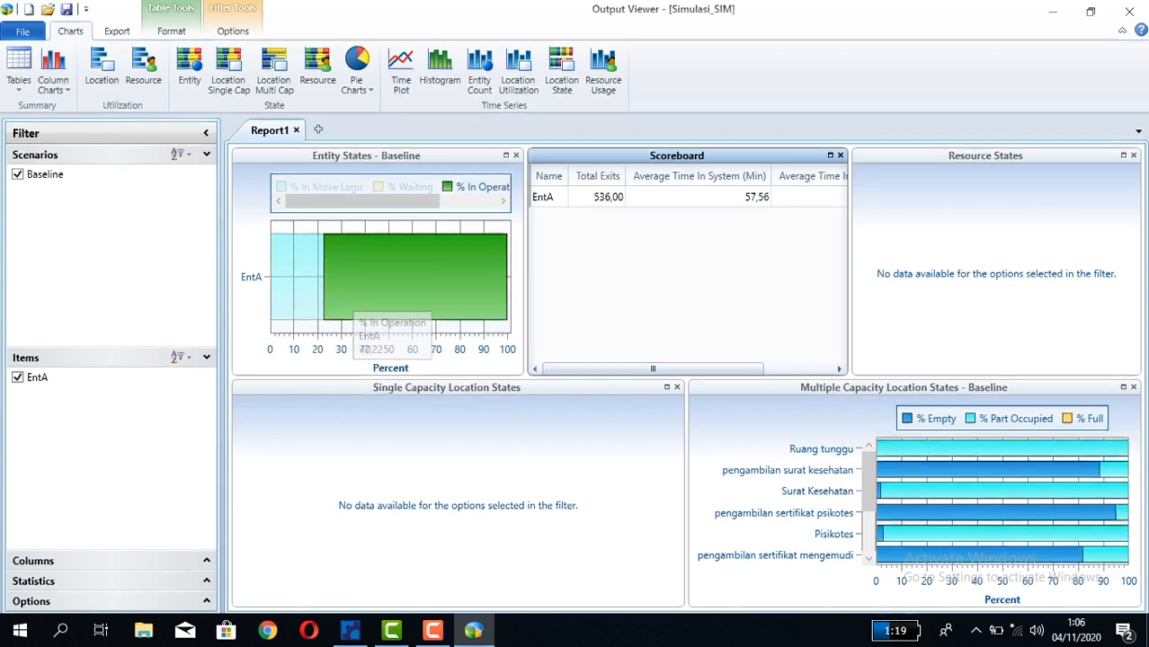
mouse_move(356, 317)
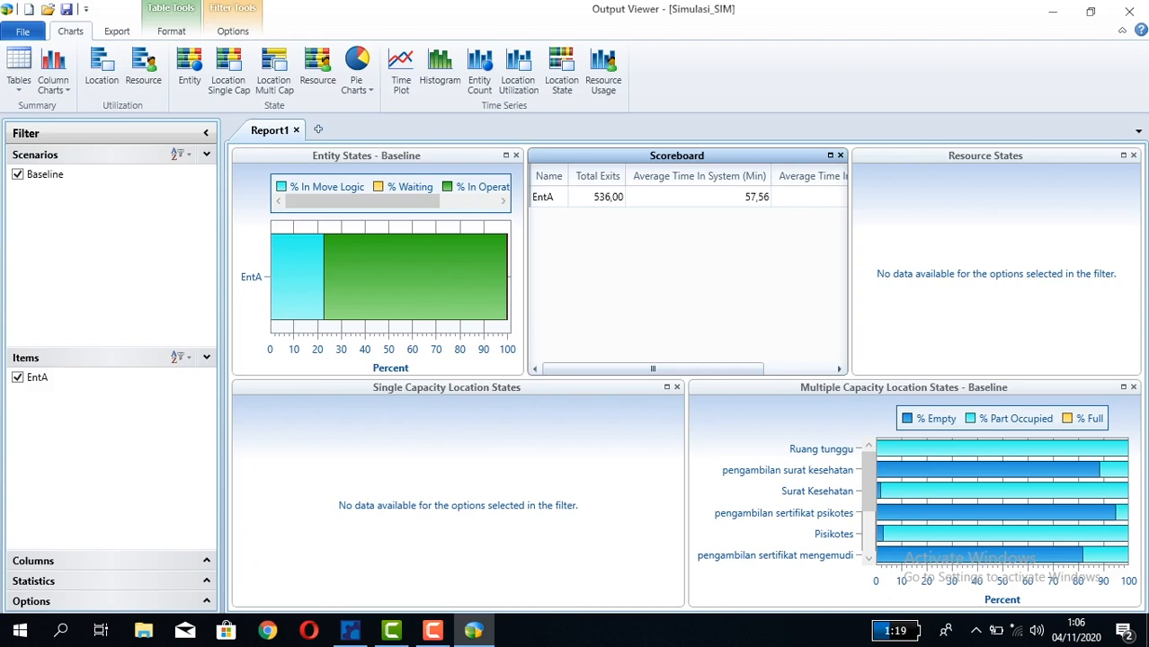
mouse_move(902, 447)
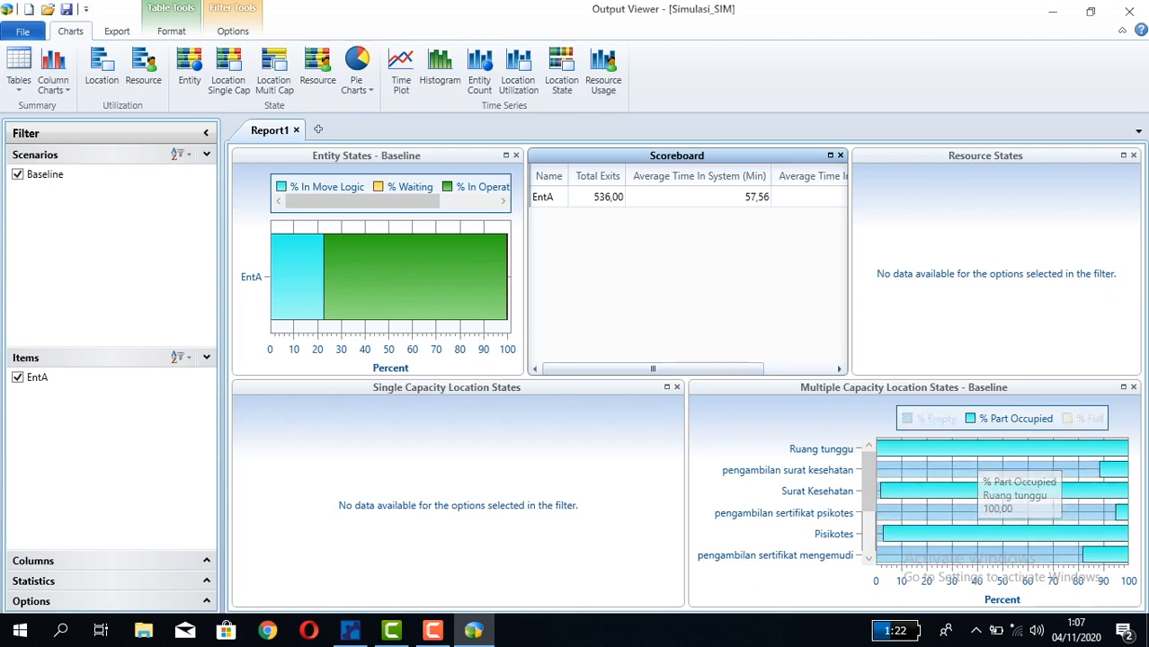
mouse_move(958, 471)
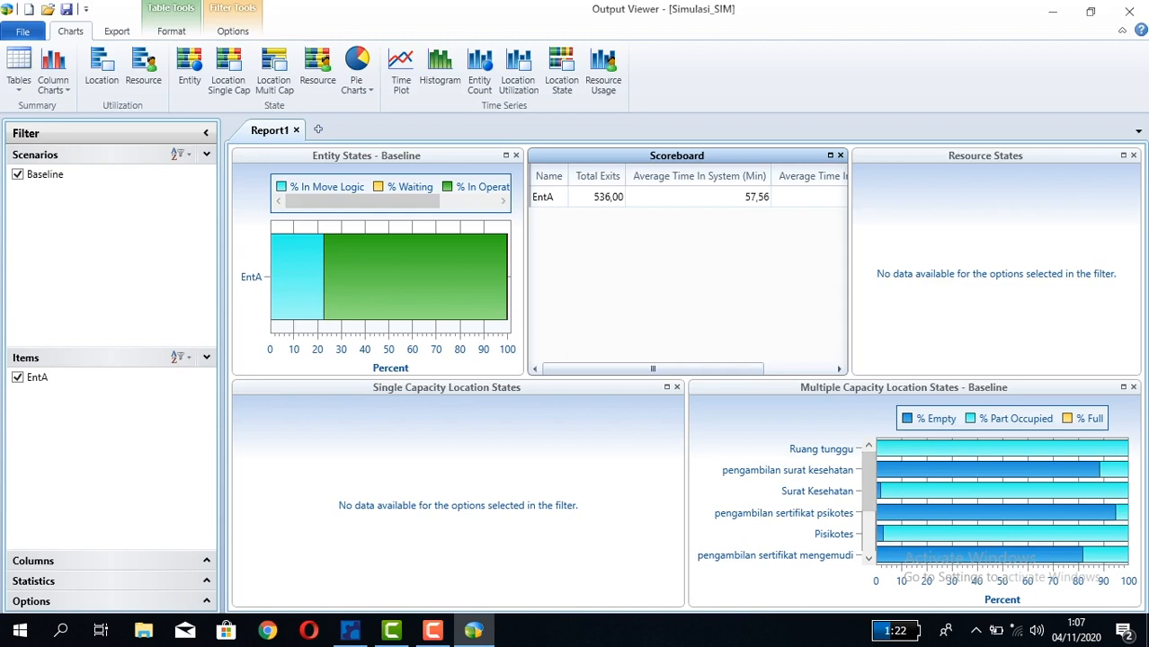
click(869, 535)
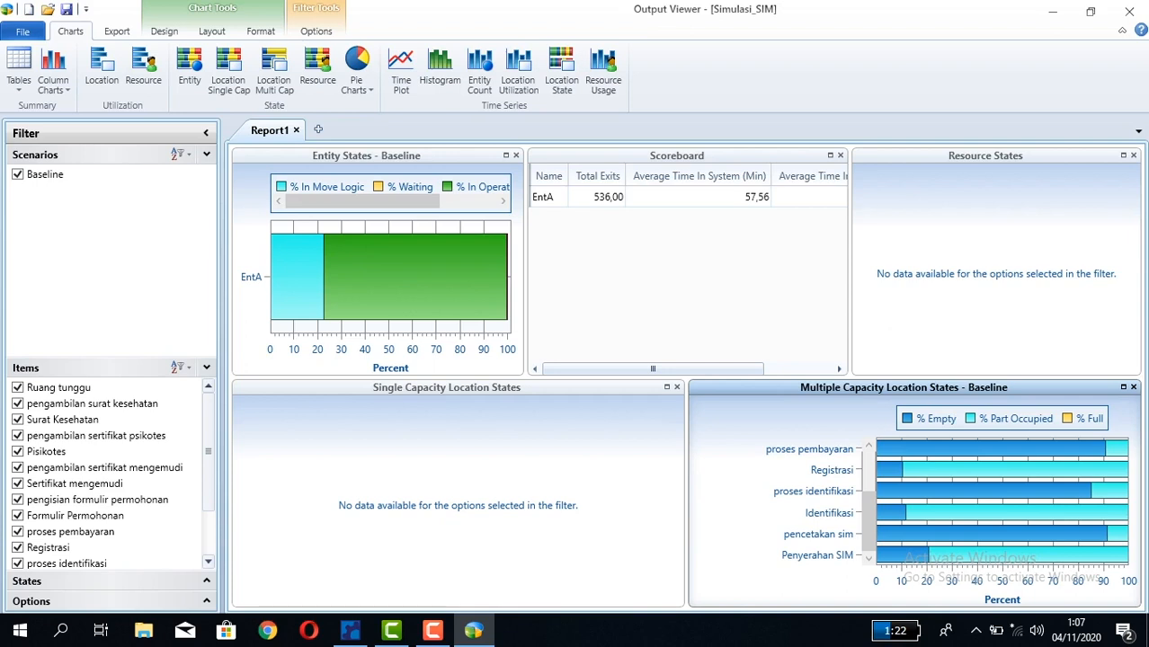
mouse_move(951, 555)
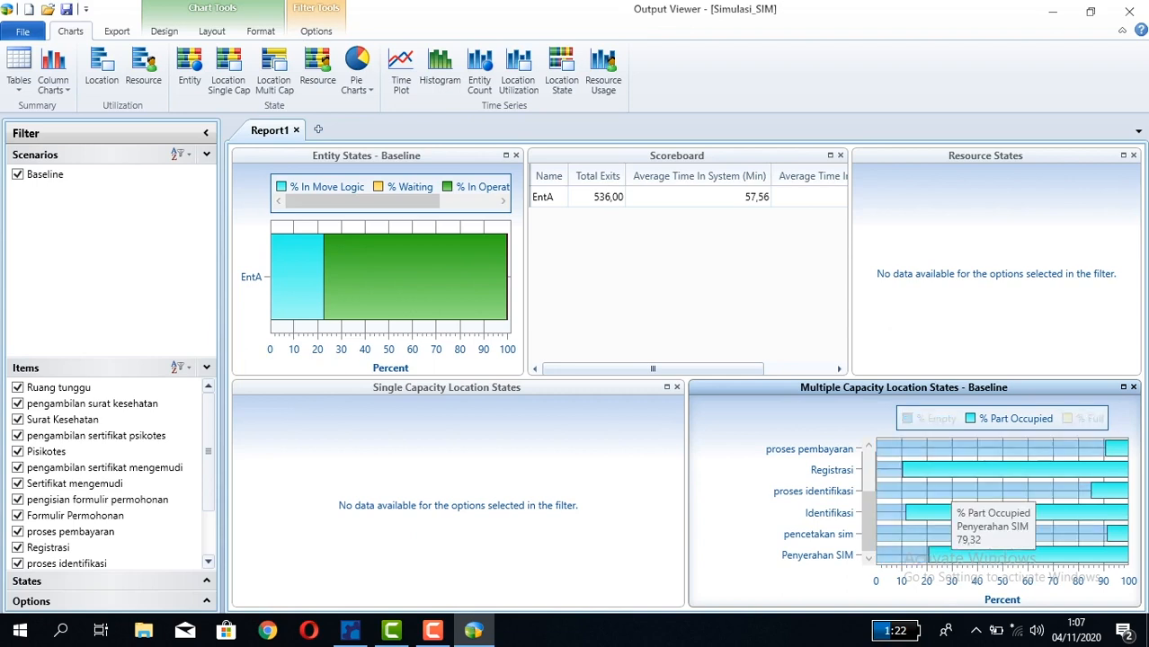
mouse_move(902, 556)
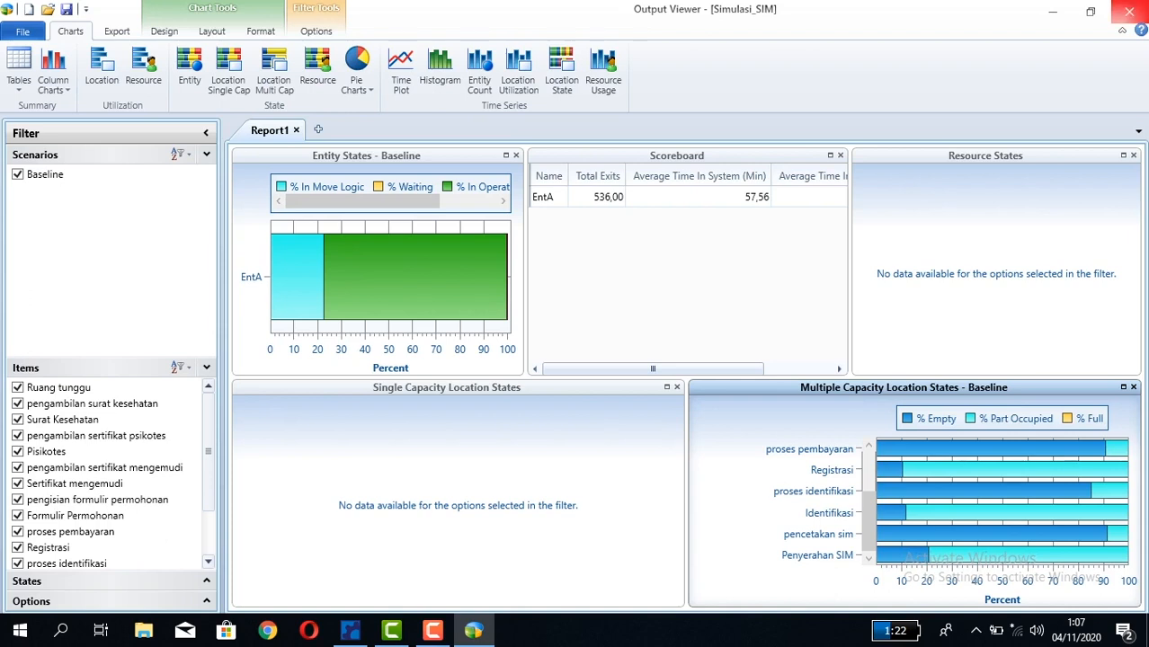
- Close the Output Viewer and open the Locations table of the Simulasi_SIM model in ProModel
click(1130, 10)
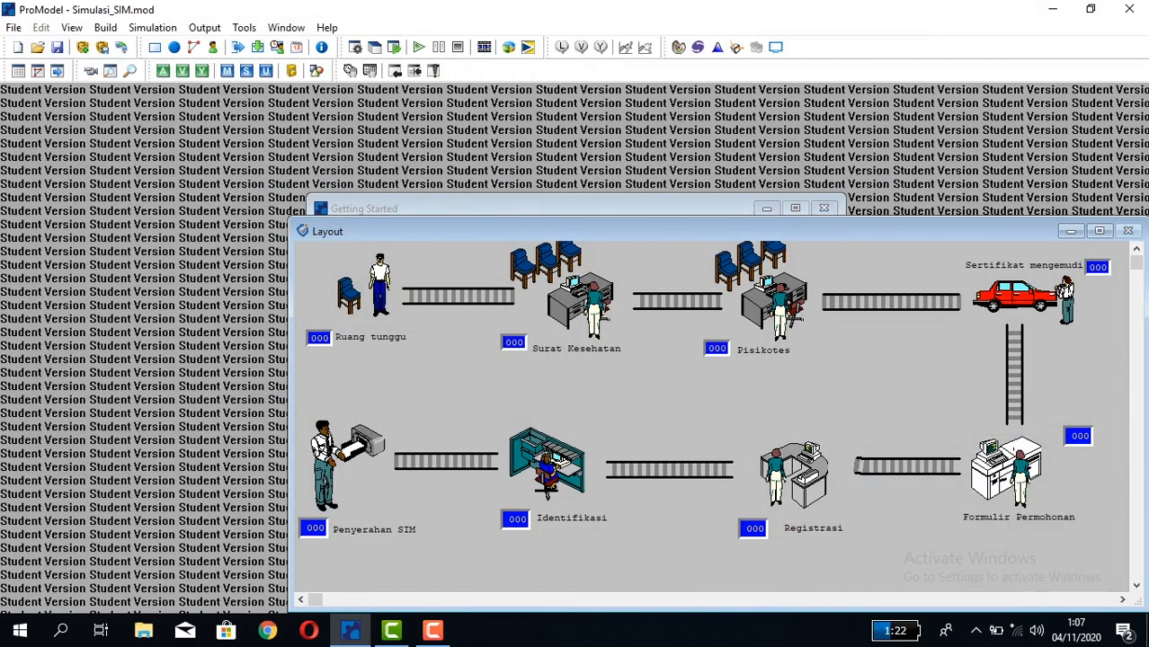
click(105, 27)
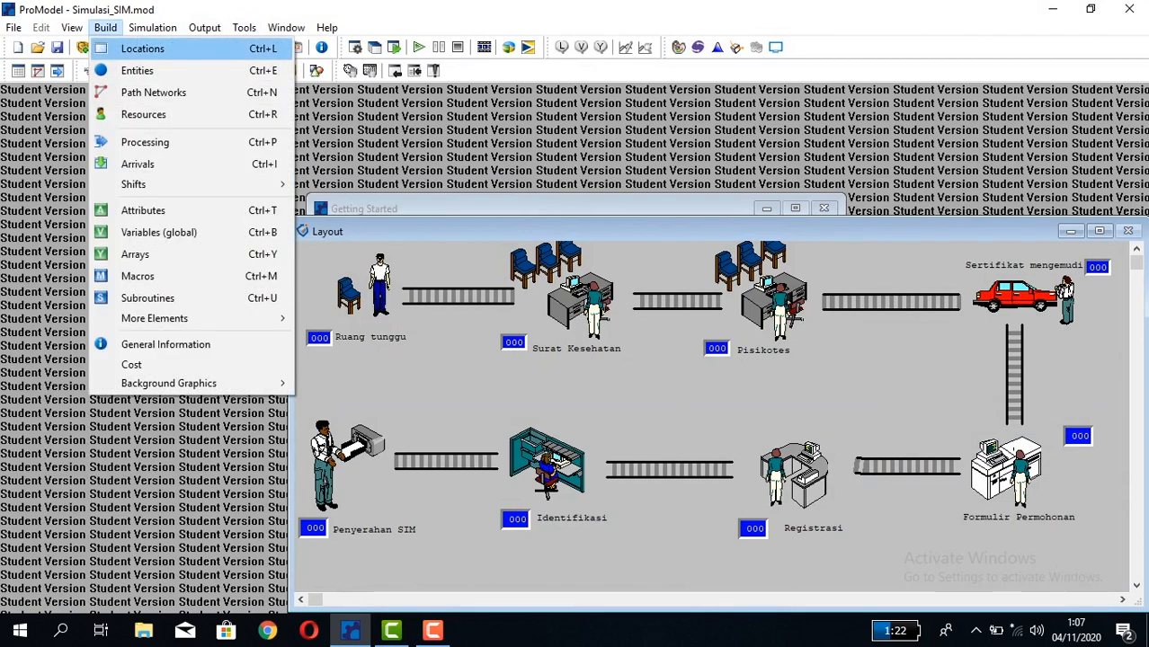
click(142, 48)
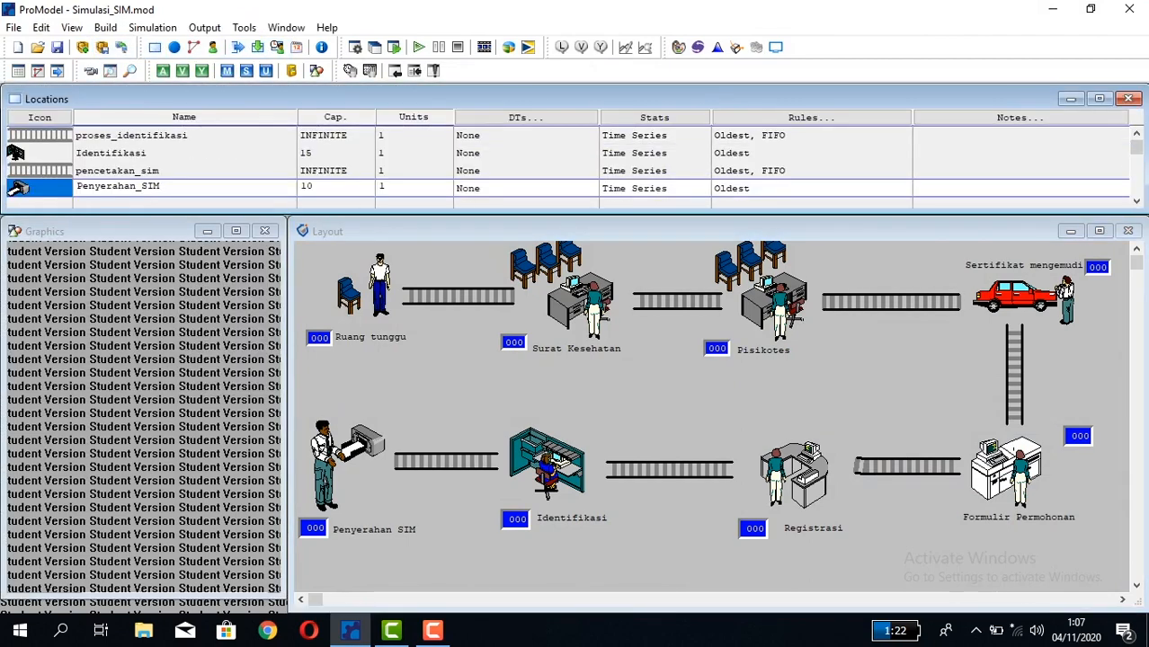